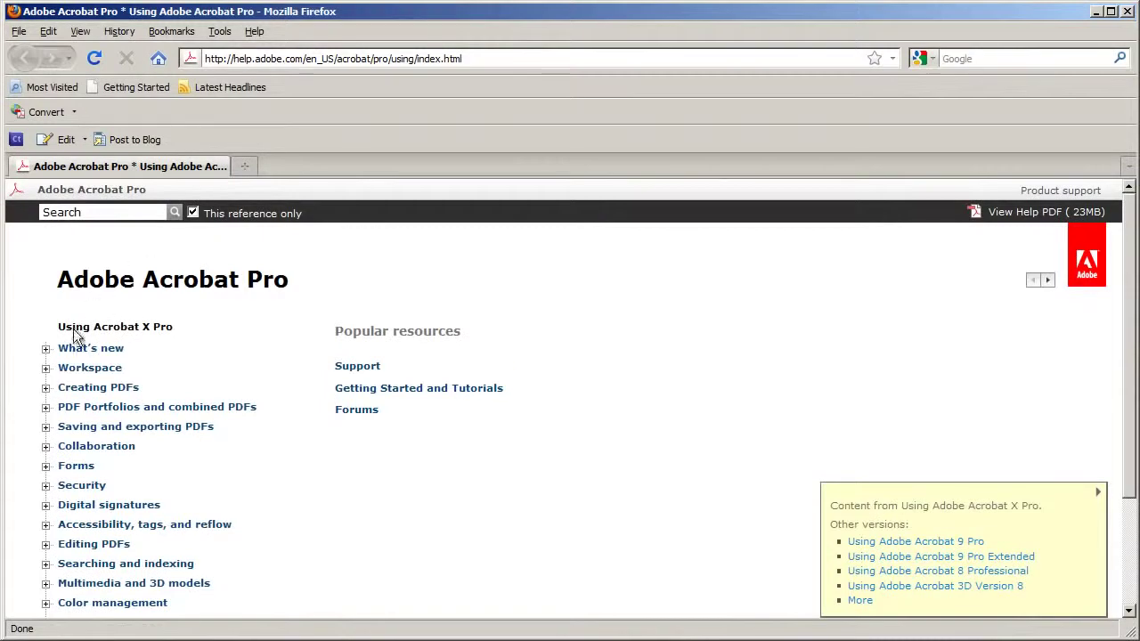
- Open the Workspace basics help topic and examine the full-size workspace overview graphic
{"action": "left_click", "coordinate": [46, 368]}
{"action": "left_click", "coordinate": [98, 392]}
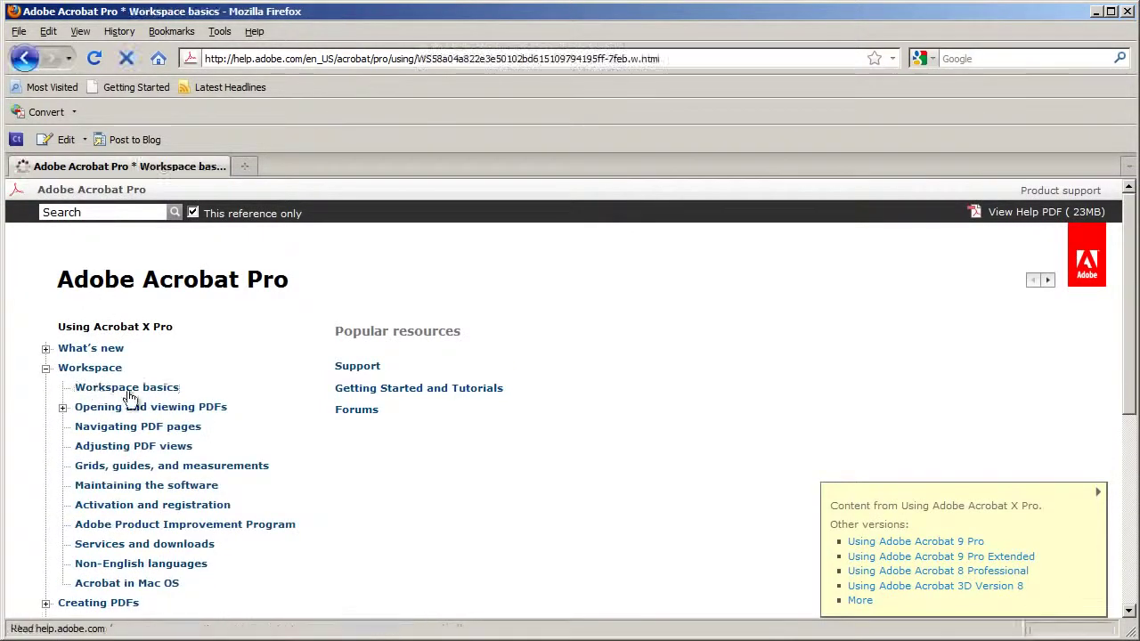
{"action": "scroll", "coordinate": [621, 499], "scroll_direction": "down", "scroll_amount": 8}
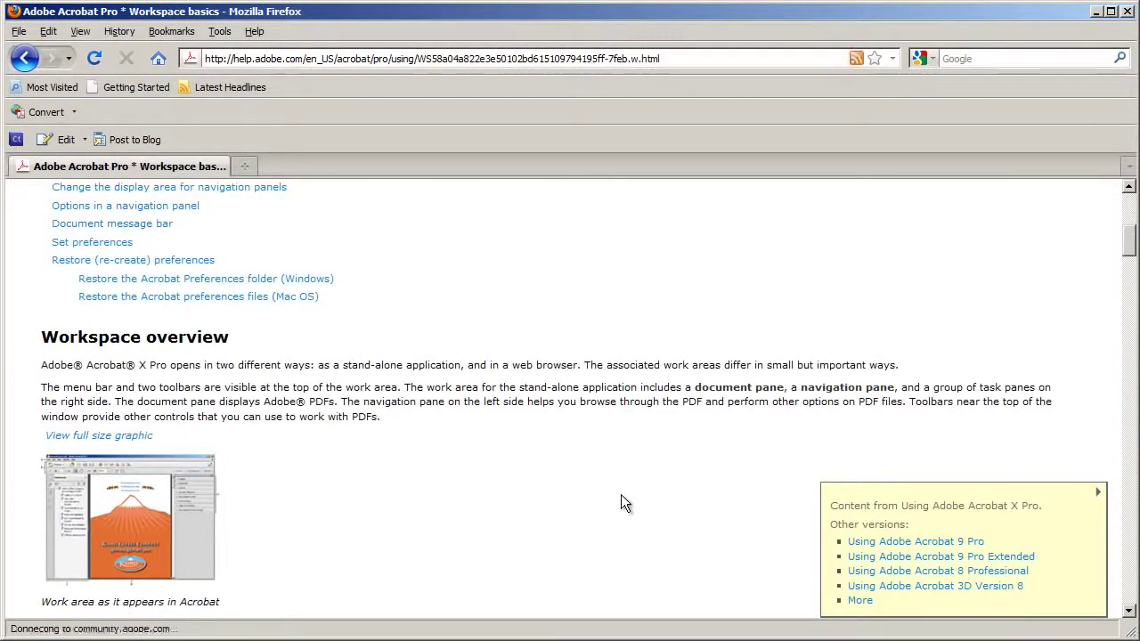
{"action": "left_click", "coordinate": [141, 438]}
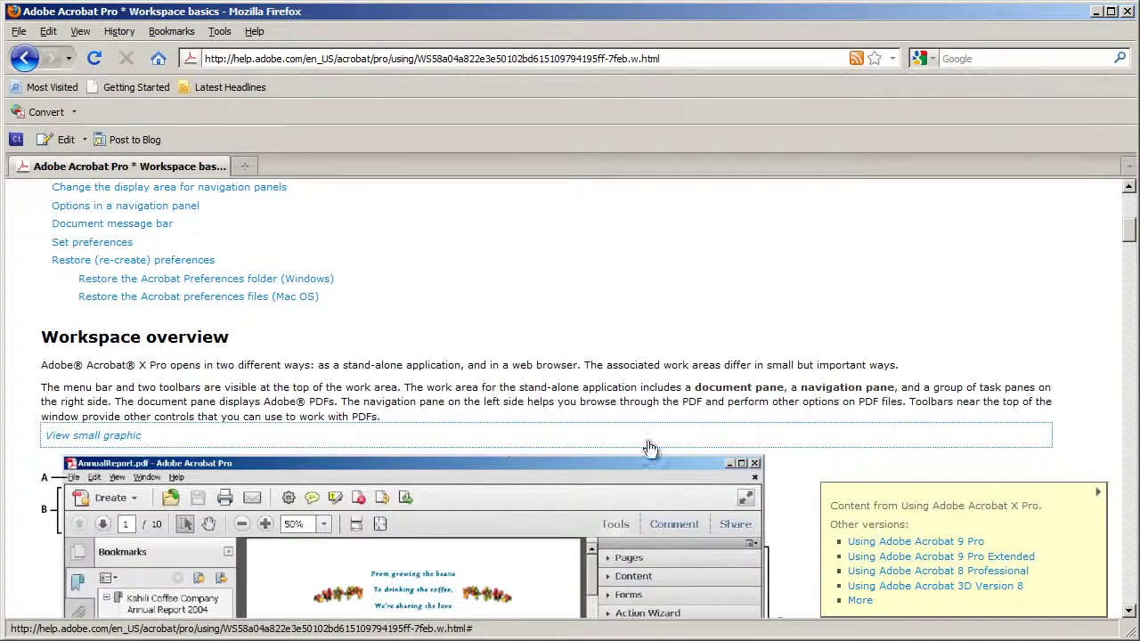
{"action": "left_click_drag", "start_coordinate": [1129, 230], "coordinate": [1131, 242]}
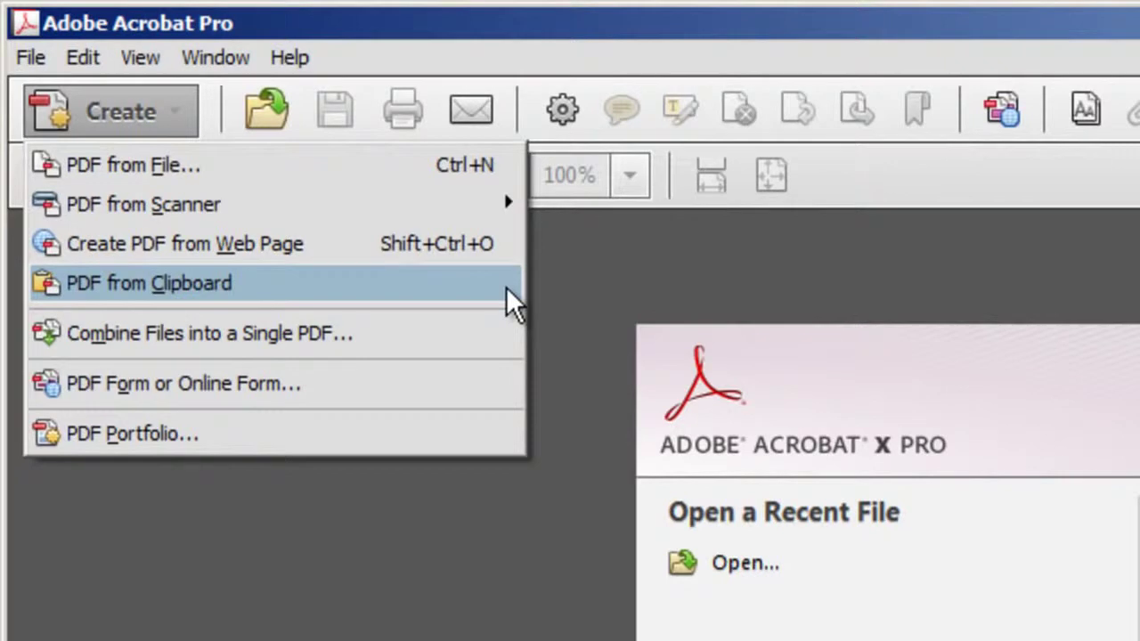
- Start combining files into a PDF, examine the available kinds of file sources, and close the dialog
{"action": "left_click", "coordinate": [591, 297]}
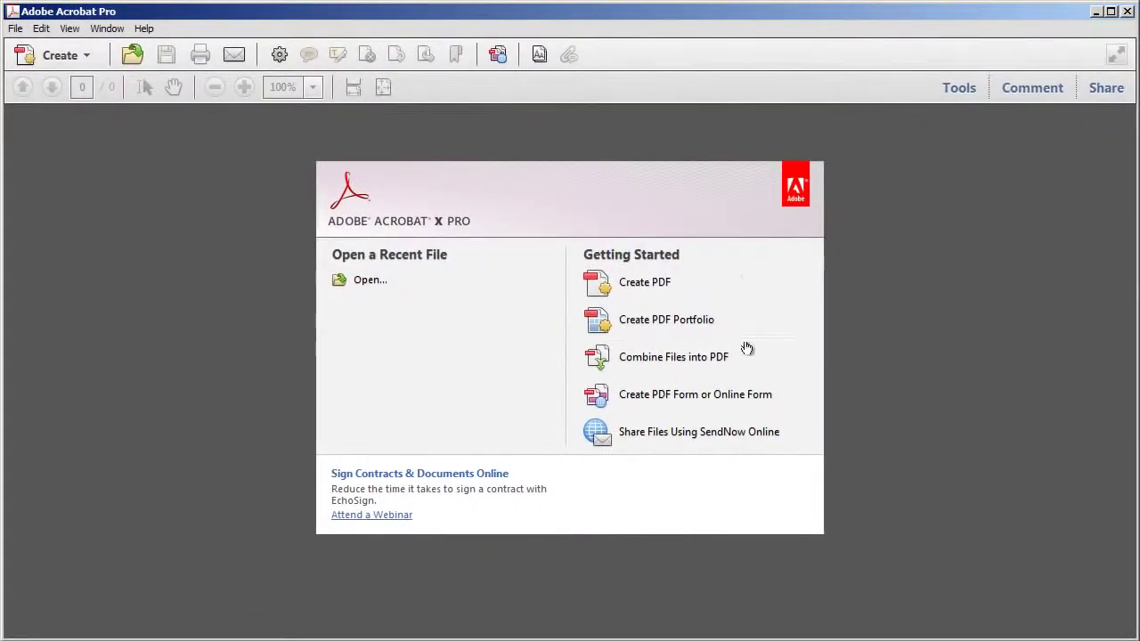
{"action": "left_click", "coordinate": [746, 370]}
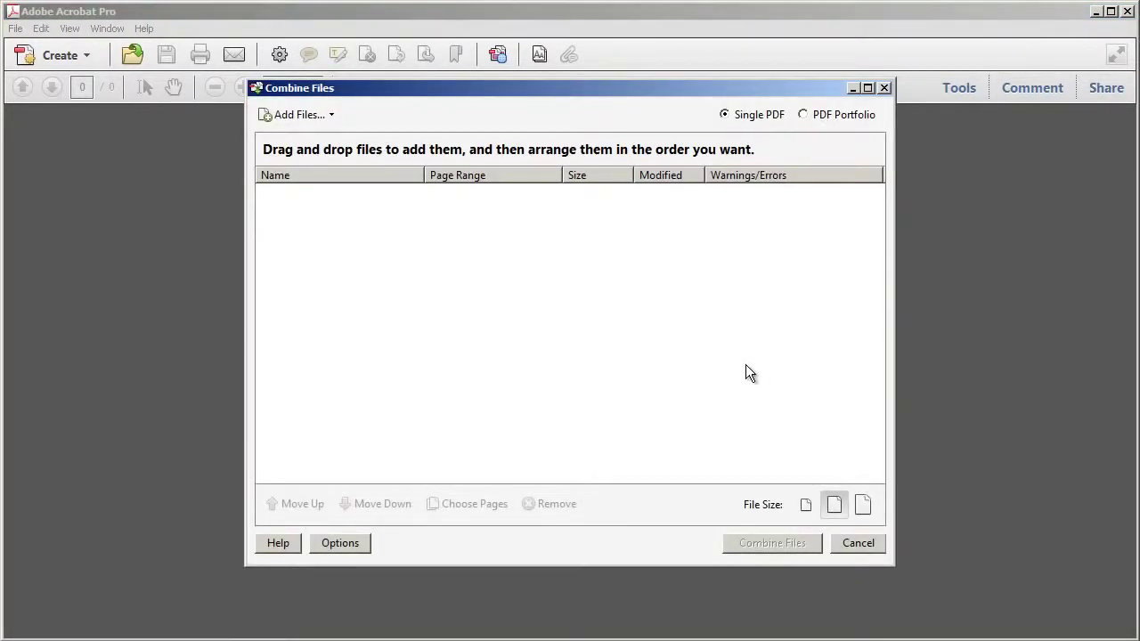
{"action": "left_click", "coordinate": [335, 114]}
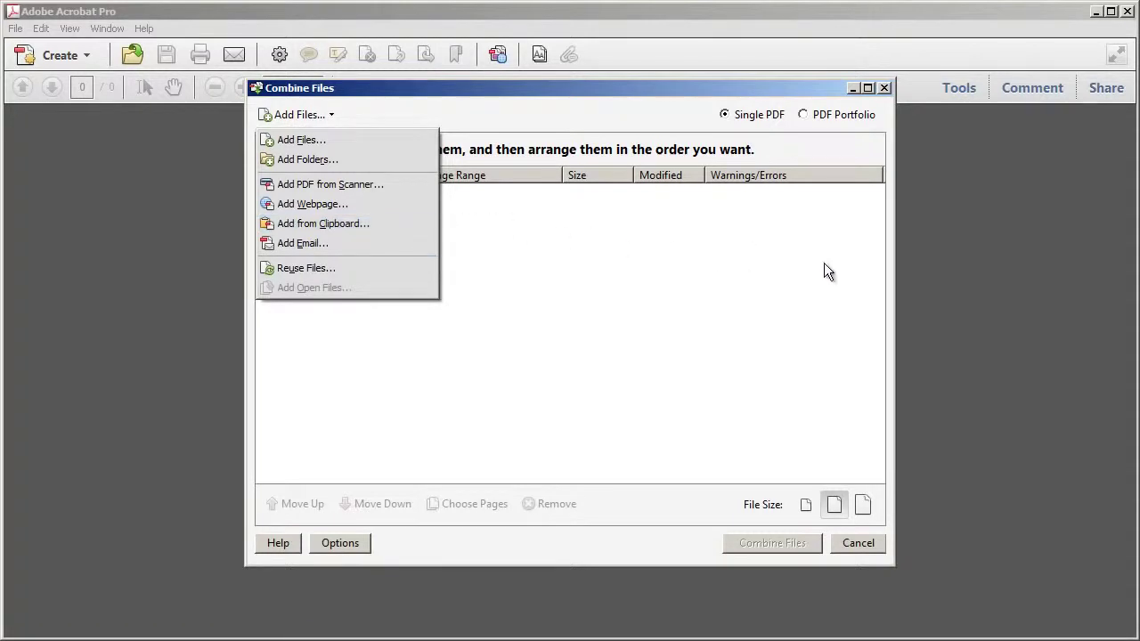
{"action": "key", "text": "Escape"}
{"action": "key", "text": "Escape"}
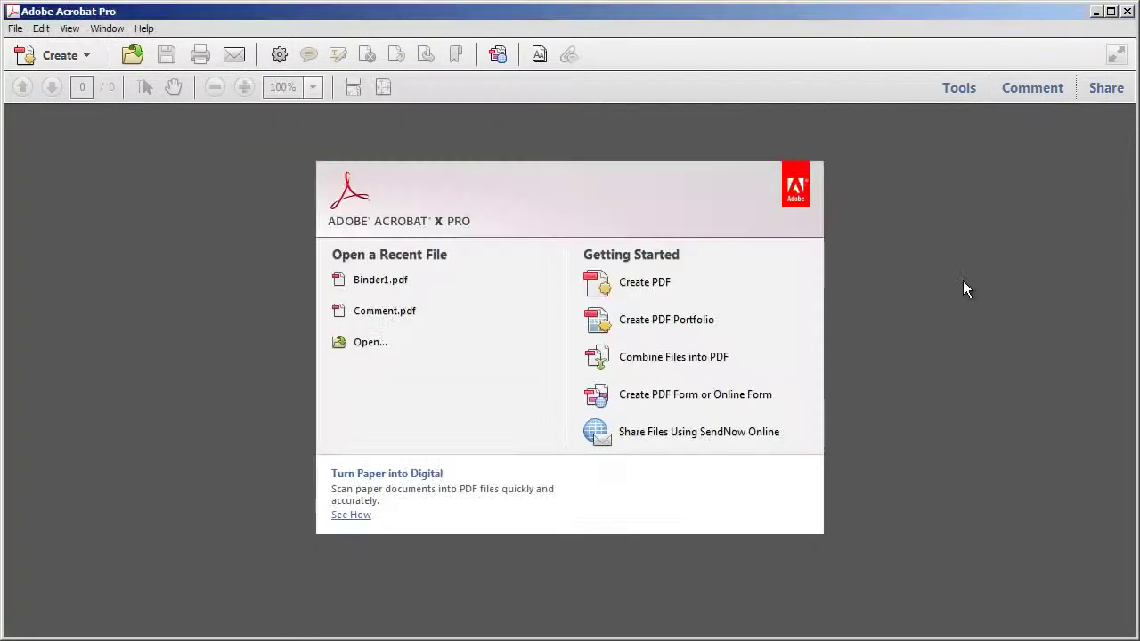
- Capture the Action Wizard's Create New Action dialog to the clipboard, then exit the action without saving it
{"action": "left_click", "coordinate": [959, 88]}
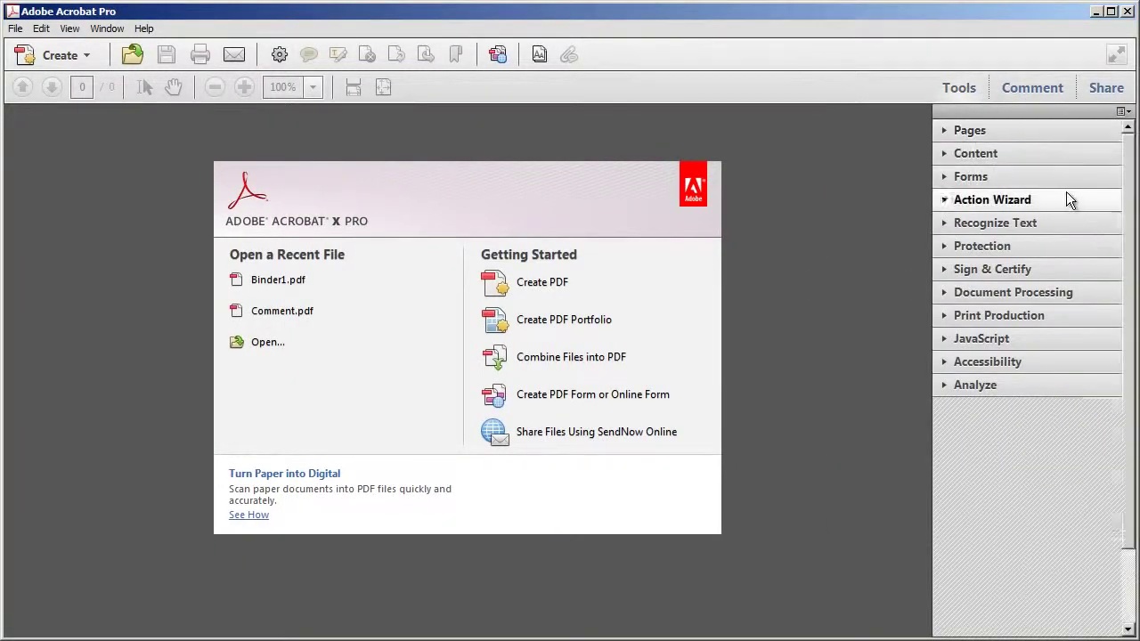
{"action": "left_click", "coordinate": [1067, 196]}
{"action": "left_click", "coordinate": [1089, 230]}
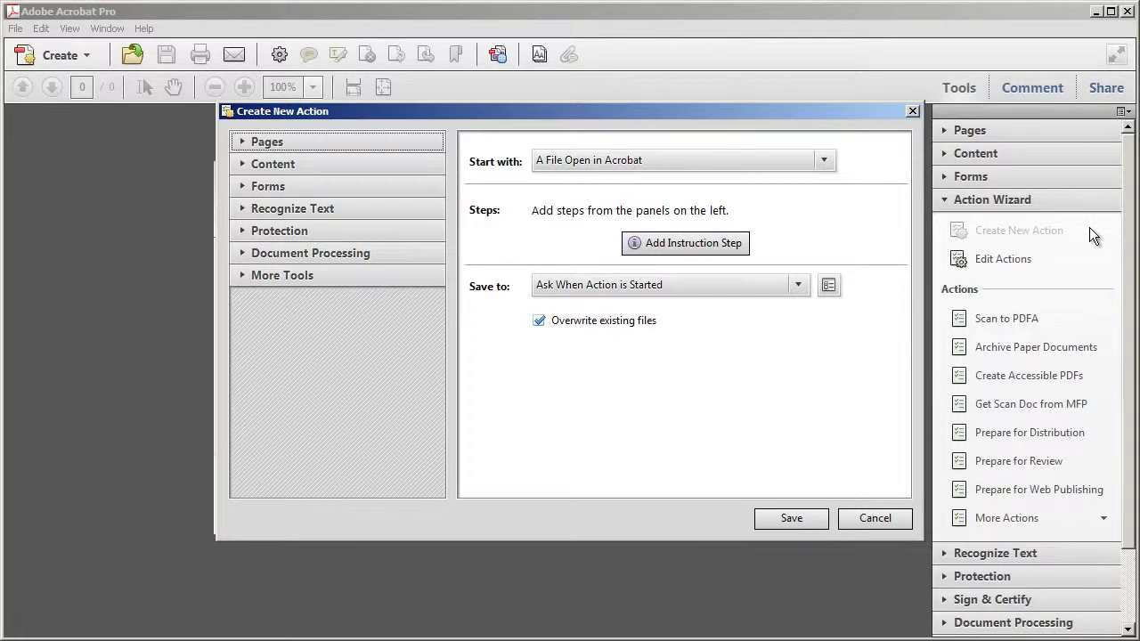
{"action": "left_click", "coordinate": [854, 523]}
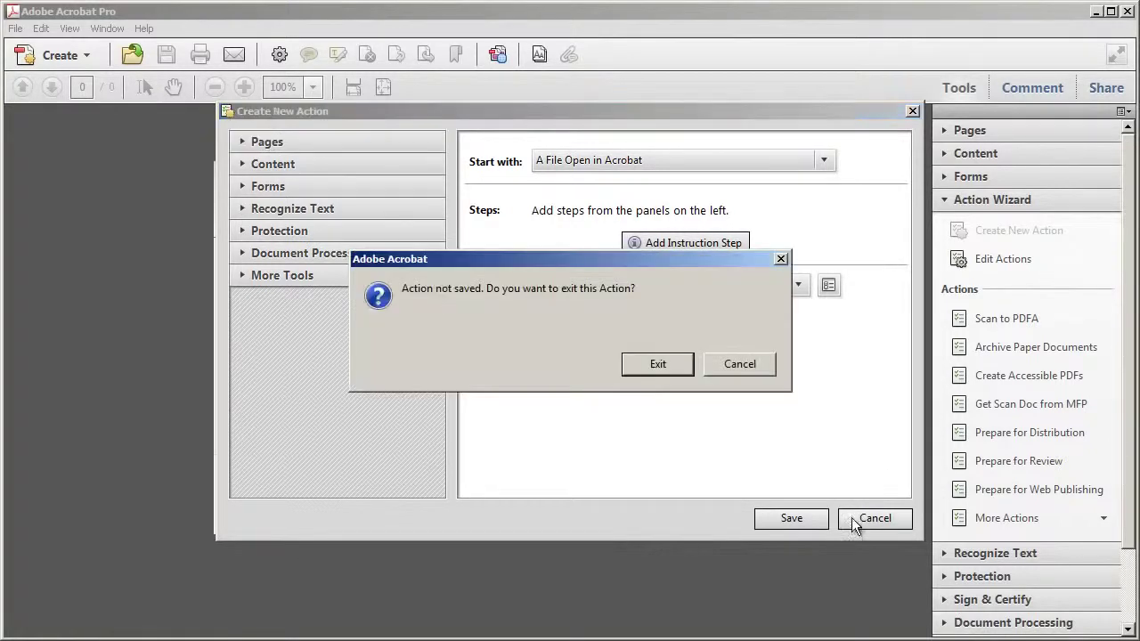
{"action": "left_click", "coordinate": [677, 372]}
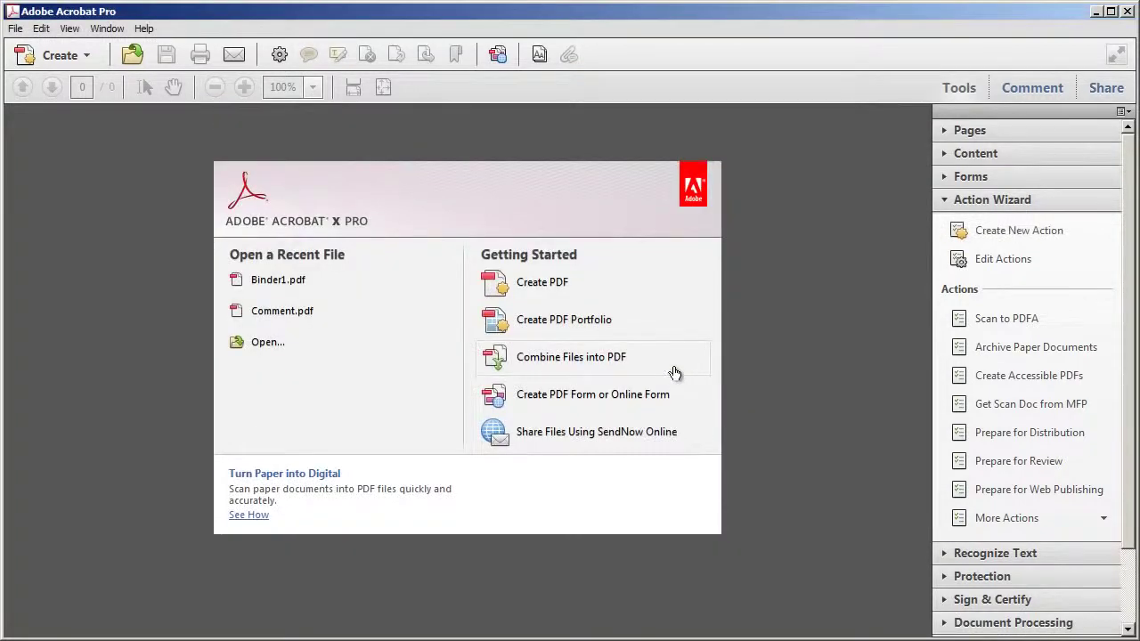
- Start a single combined PDF and add the first screen capture from the clipboard
{"action": "left_click", "coordinate": [674, 375]}
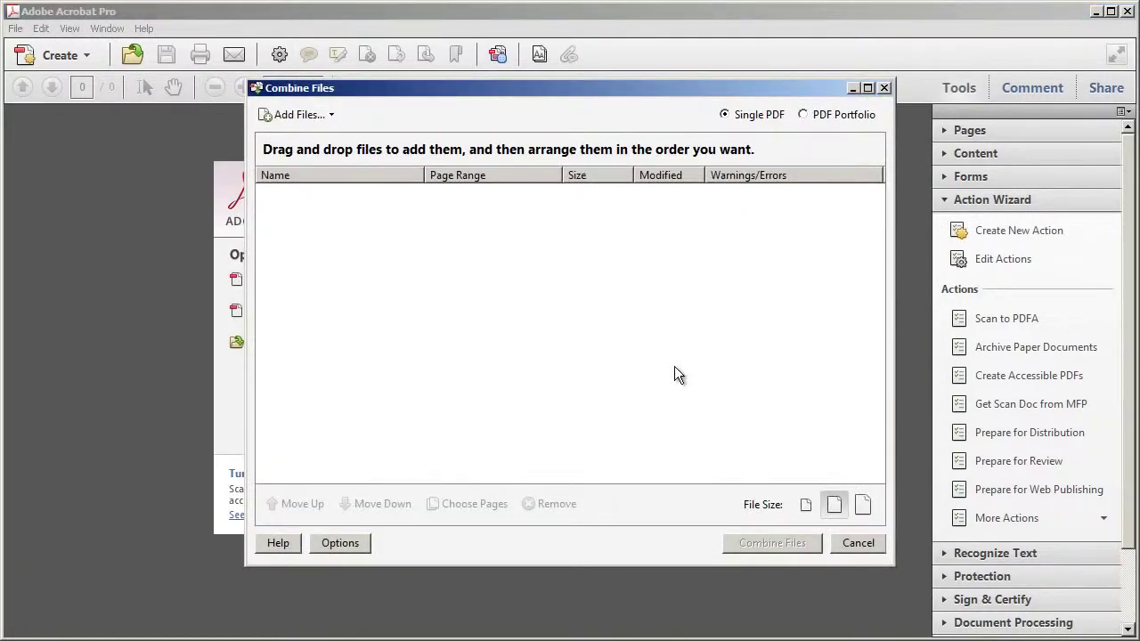
{"action": "left_click", "coordinate": [297, 114]}
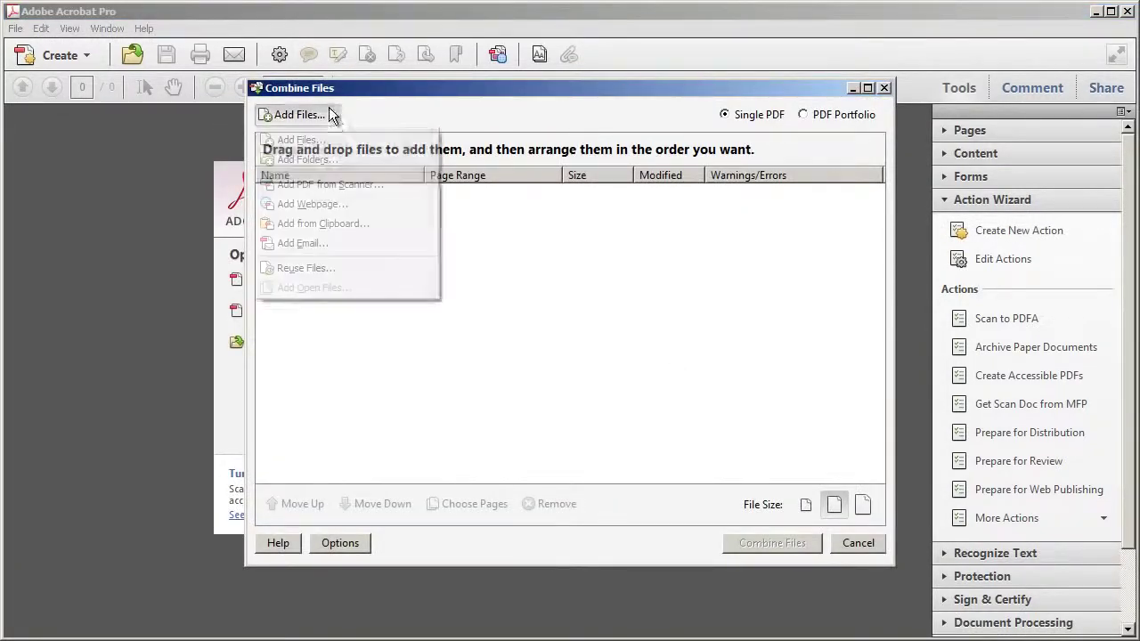
{"action": "left_click", "coordinate": [383, 223]}
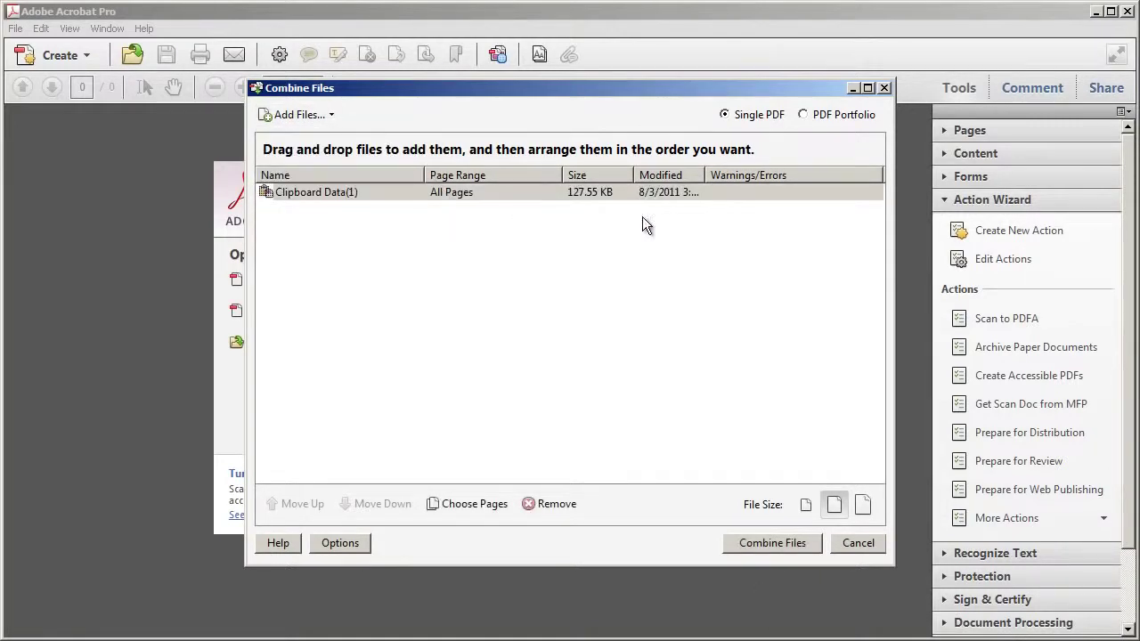
- Capture the Create New Action dialog with its Start with options expanded, then exit the action without saving it
{"action": "left_click", "coordinate": [944, 228]}
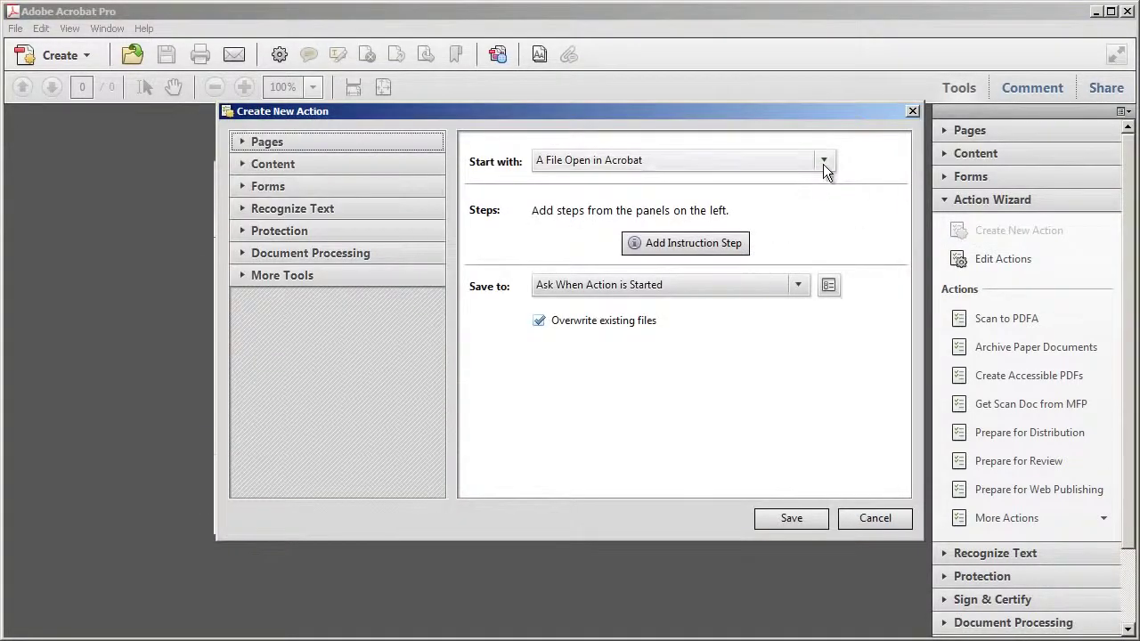
{"action": "left_click", "coordinate": [824, 164]}
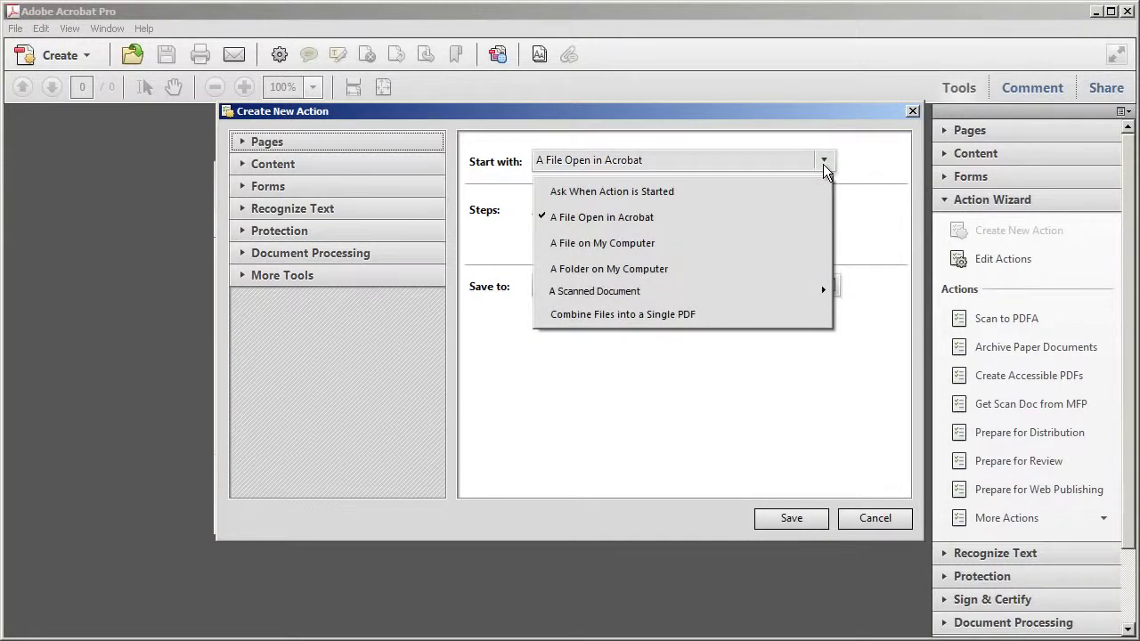
{"action": "left_click", "coordinate": [867, 524]}
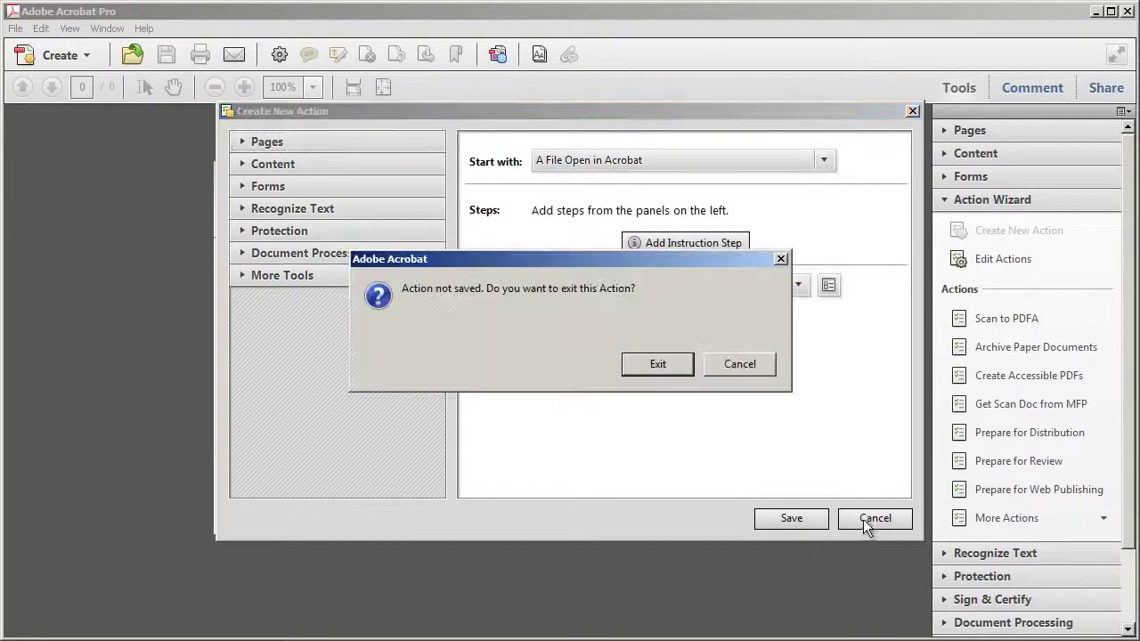
{"action": "left_click", "coordinate": [657, 364]}
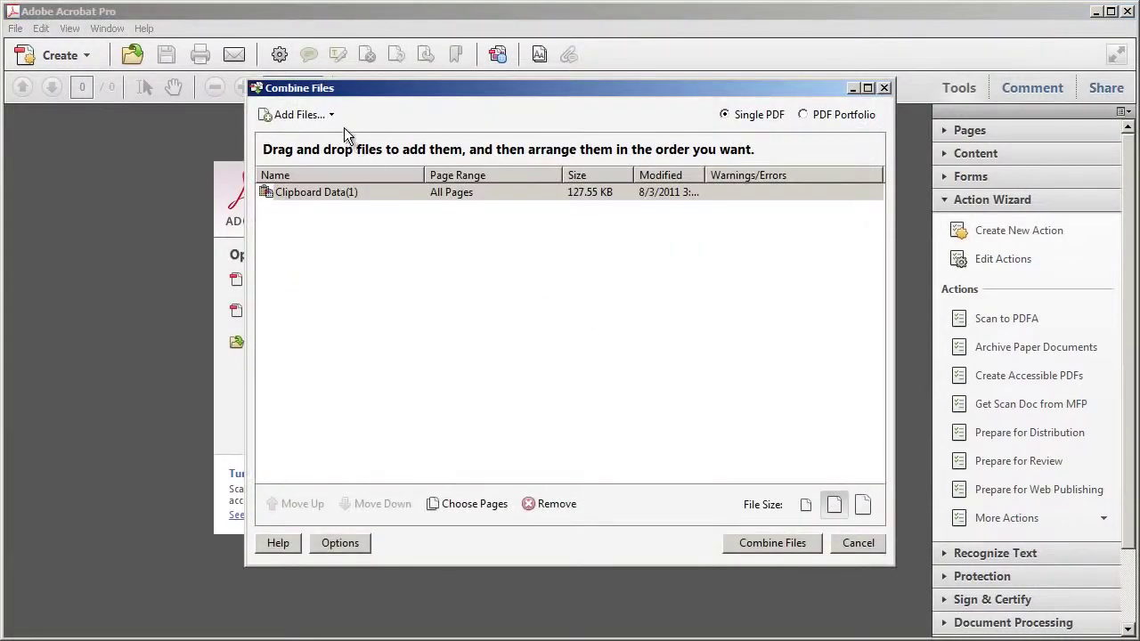
- Add the second clipboard capture to the file list and combine both captures into a single PDF
{"action": "left_click", "coordinate": [339, 120]}
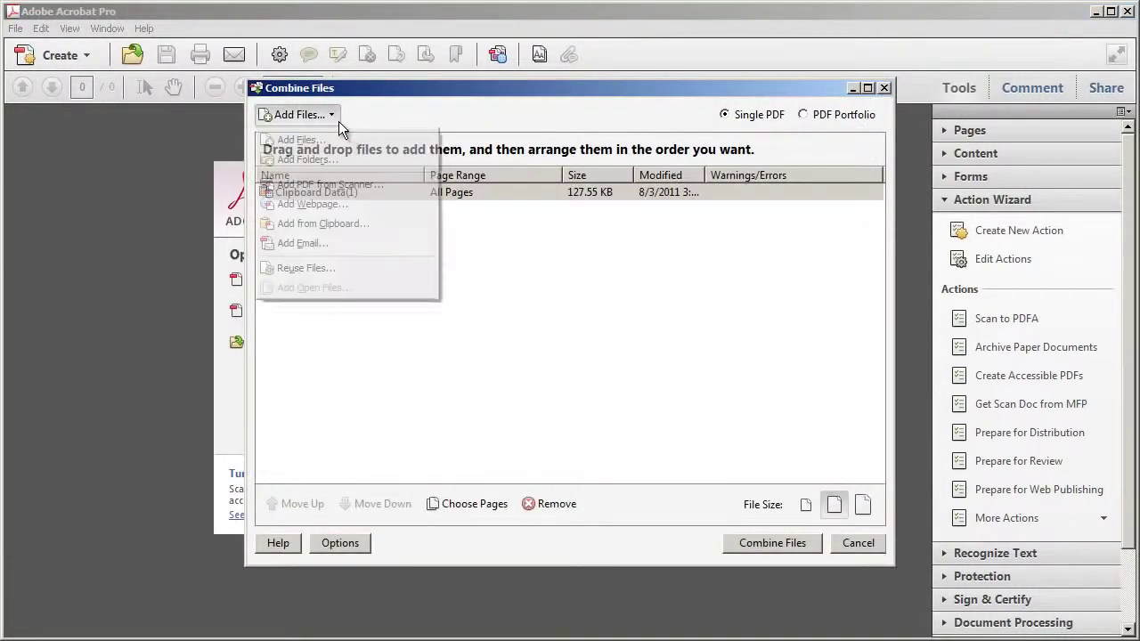
{"action": "left_click", "coordinate": [399, 224]}
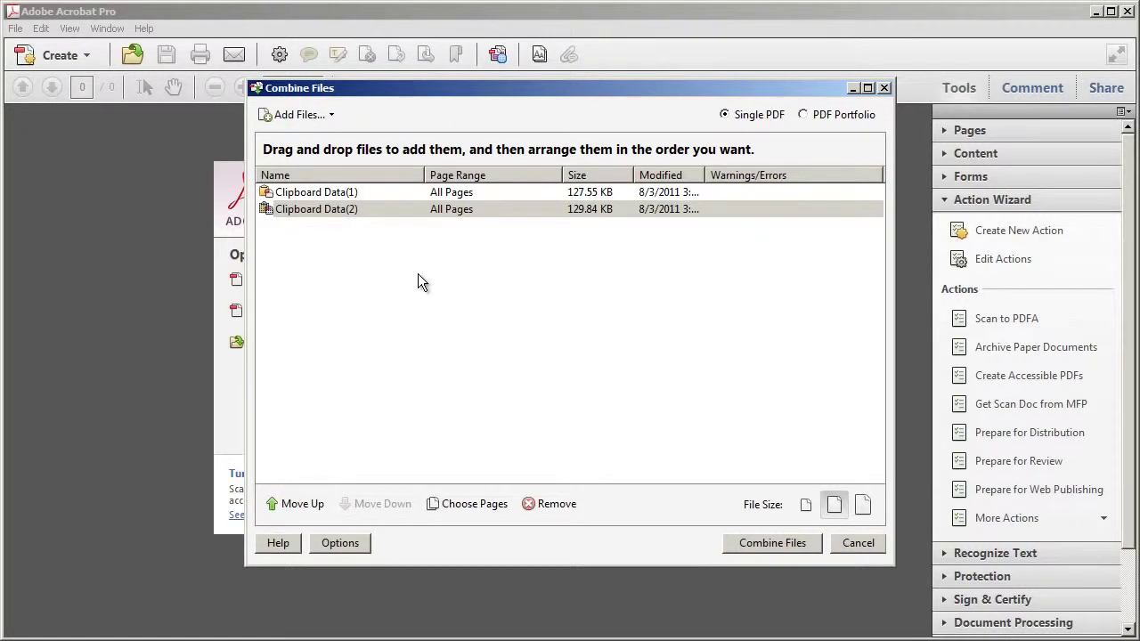
{"action": "left_click", "coordinate": [756, 540]}
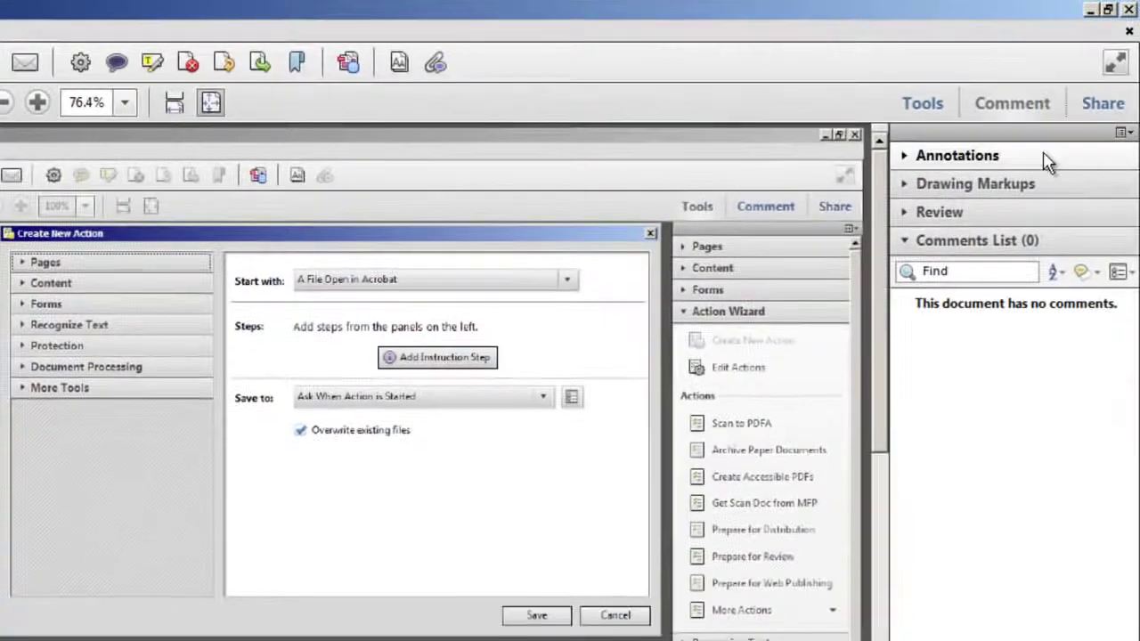
- Add a sticky note beside the captured dialog on page 1 reading "Please crop everything but the dialog box."
{"action": "left_click", "coordinate": [918, 156]}
{"action": "left_click", "coordinate": [925, 205]}
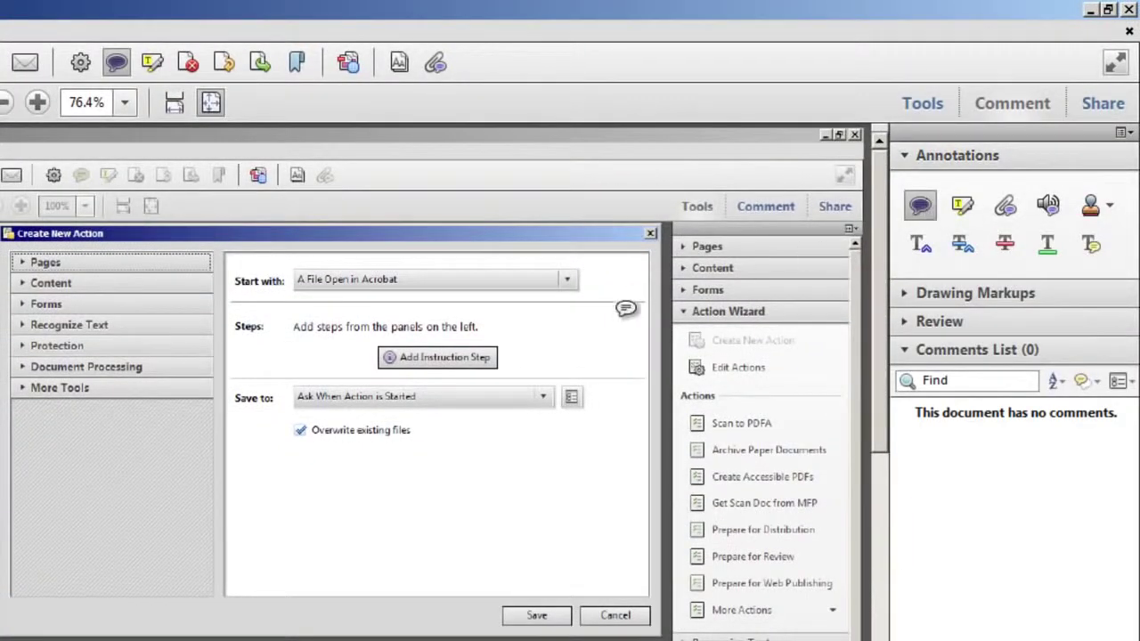
{"action": "left_click", "coordinate": [595, 326]}
{"action": "type", "text": "Please crop "}
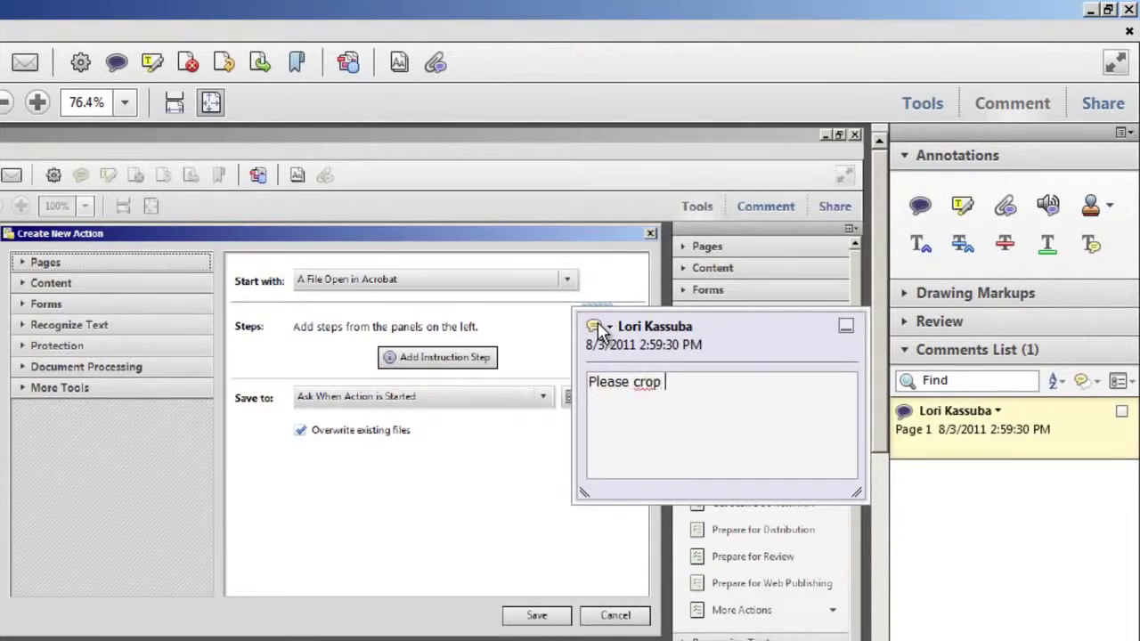
{"action": "type", "text": "everything "}
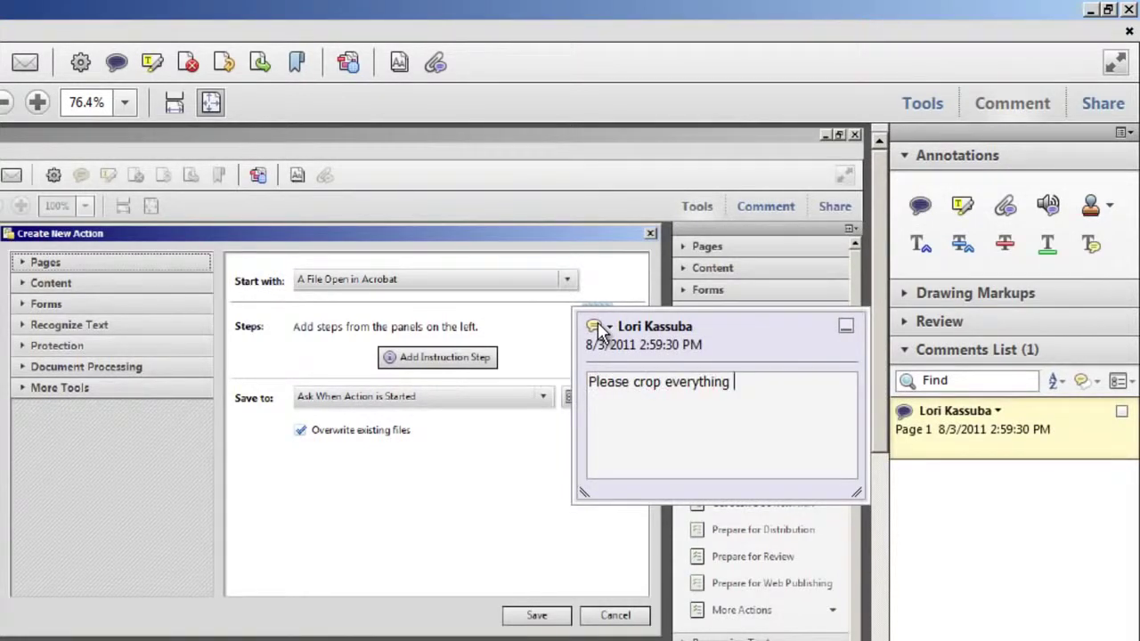
{"action": "type", "text": "but the dialog box."}
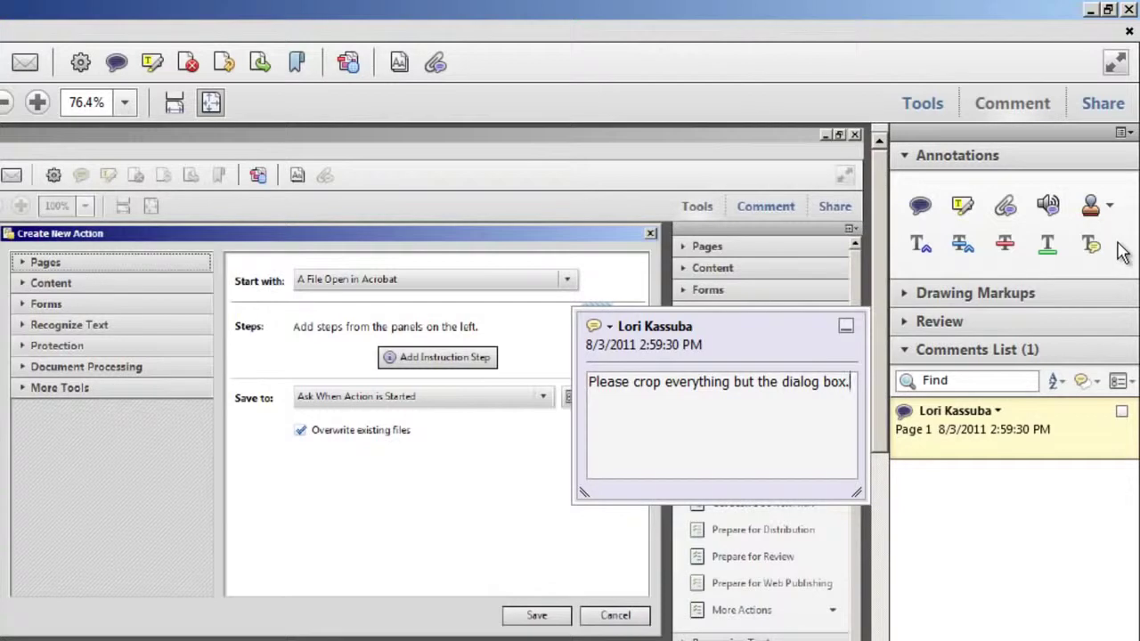
{"action": "left_click", "coordinate": [1113, 321]}
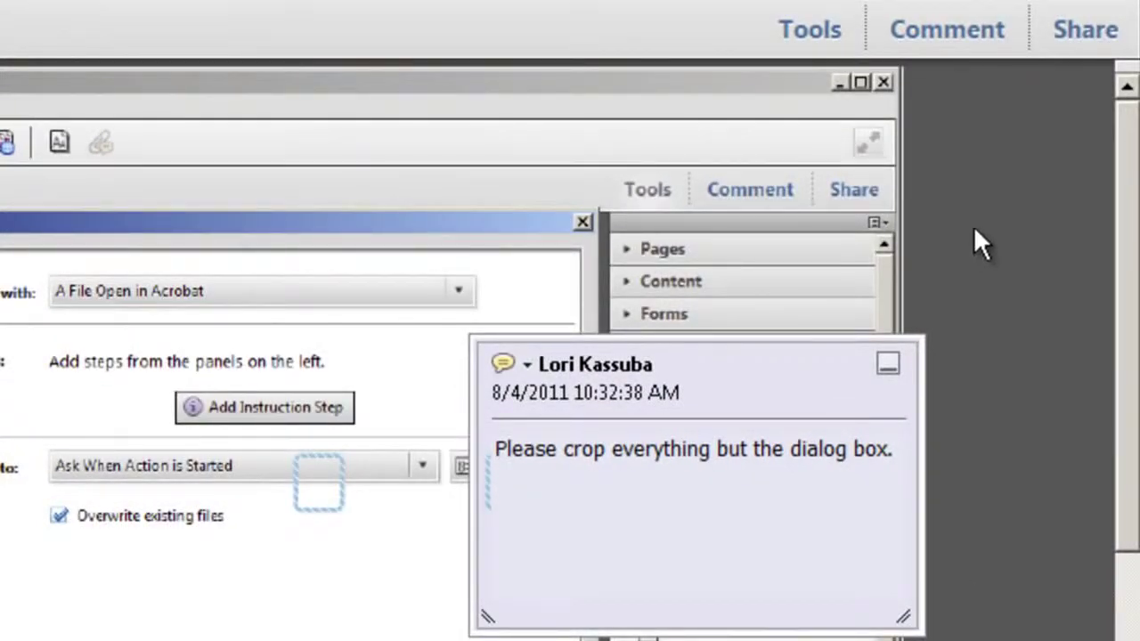
- Select the page 1 screenshot with the Edit Object tool and open it for image editing in Photoshop
{"action": "left_click", "coordinate": [829, 34]}
{"action": "left_click", "coordinate": [1000, 147]}
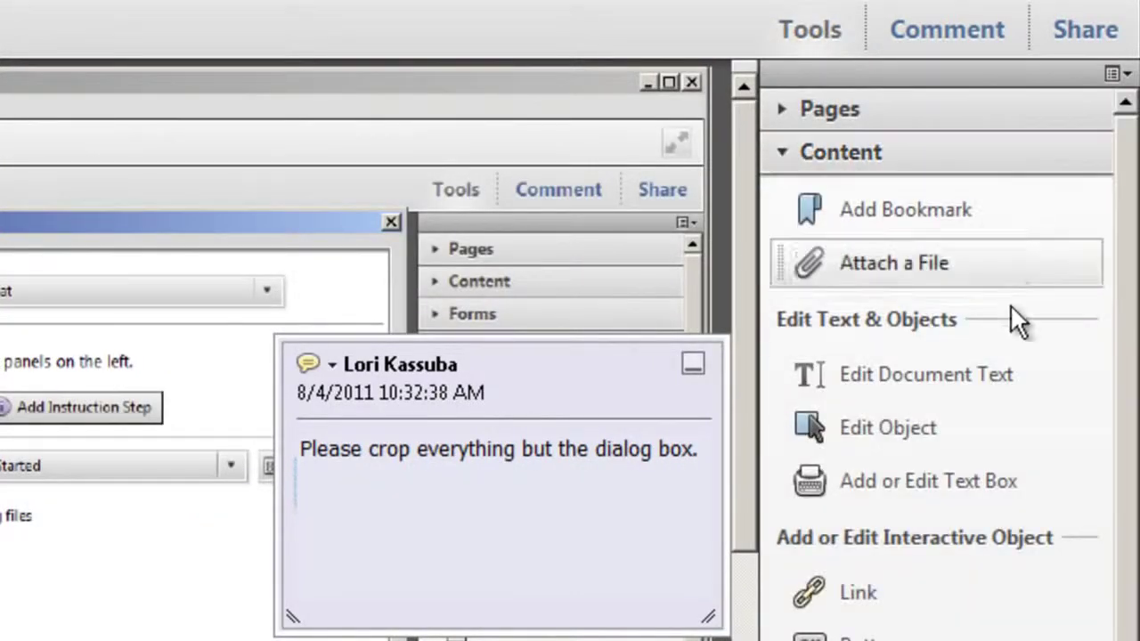
{"action": "left_click", "coordinate": [1027, 430]}
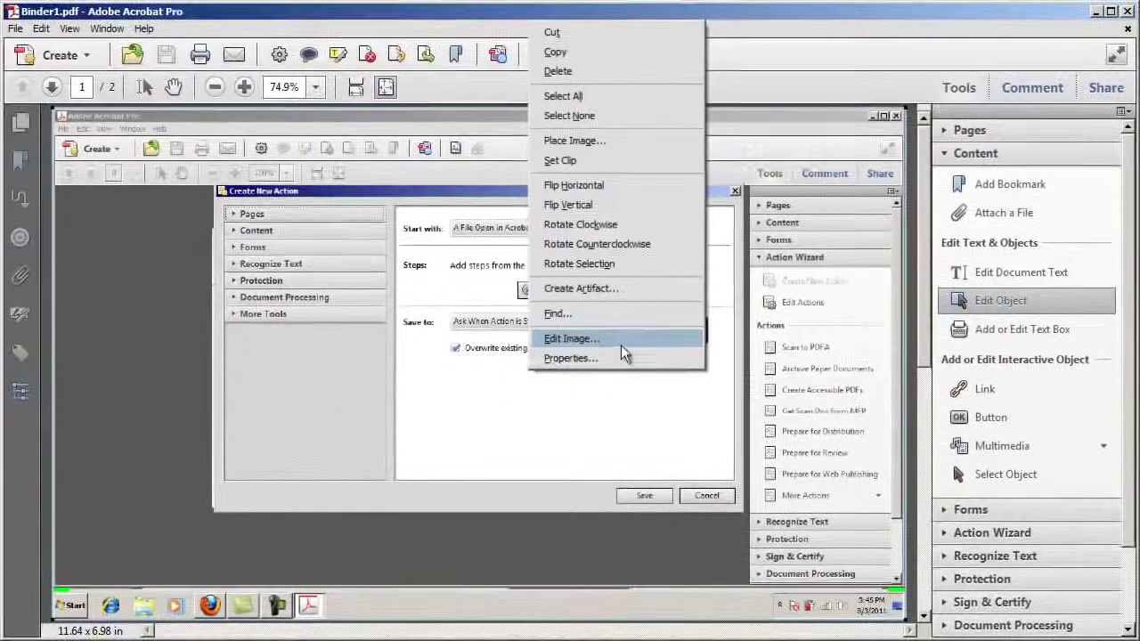
{"action": "left_click", "coordinate": [621, 343]}
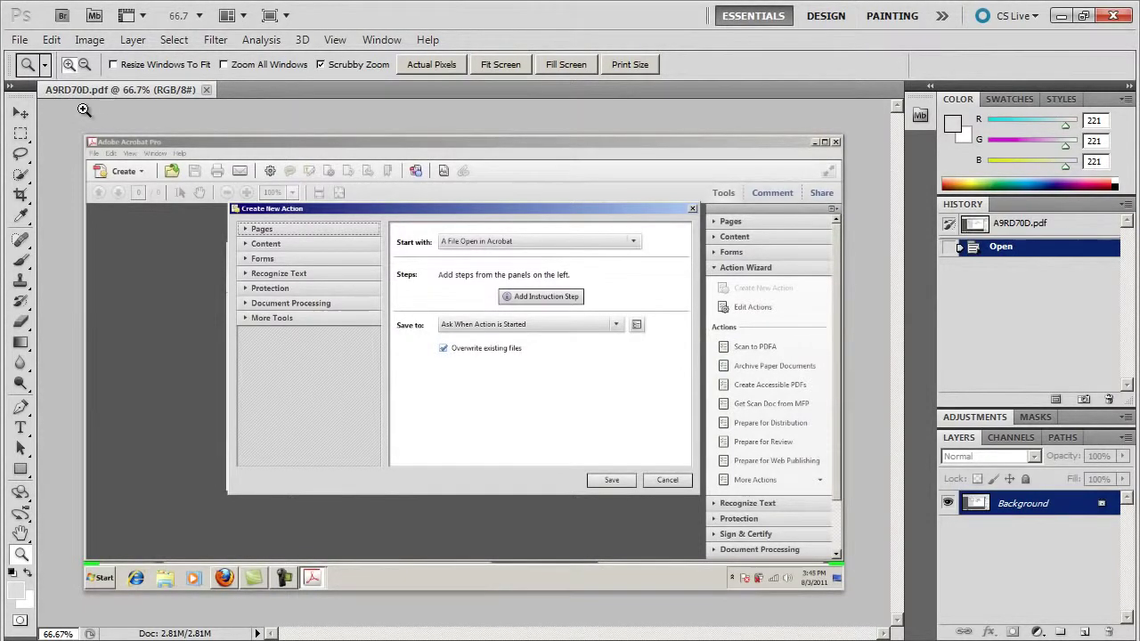
- Crop the screenshot to the edges of the Create New Action dialog box
{"action": "left_click", "coordinate": [383, 327]}
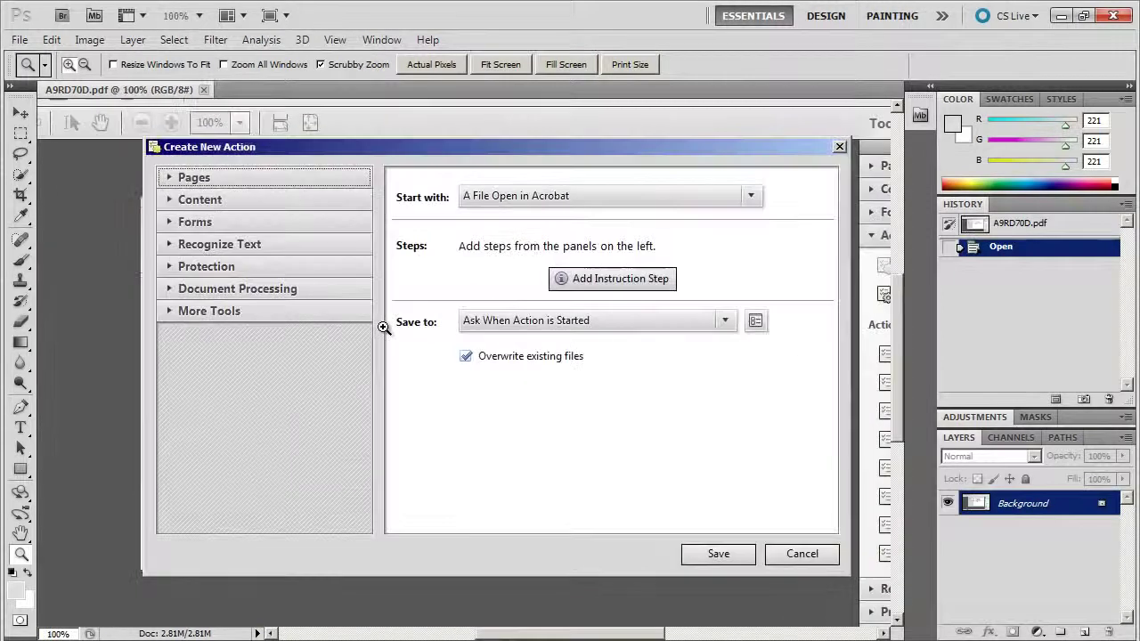
{"action": "left_click", "coordinate": [21, 195]}
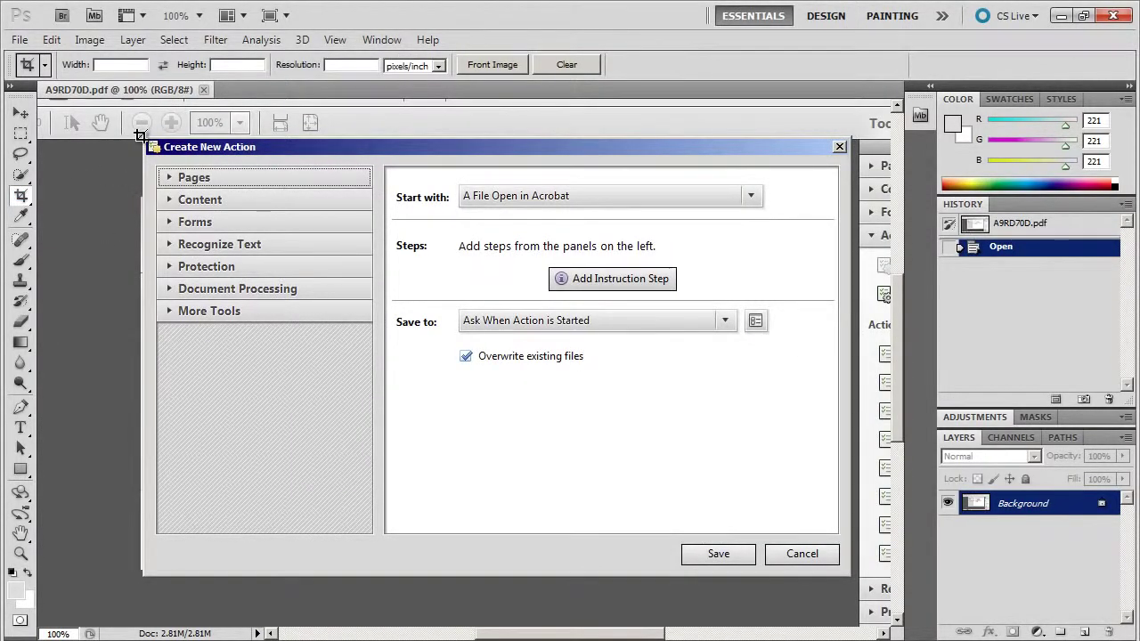
{"action": "left_click_drag", "start_coordinate": [143, 140], "coordinate": [850, 579]}
{"action": "right_click", "coordinate": [767, 489]}
{"action": "left_click", "coordinate": [789, 500]}
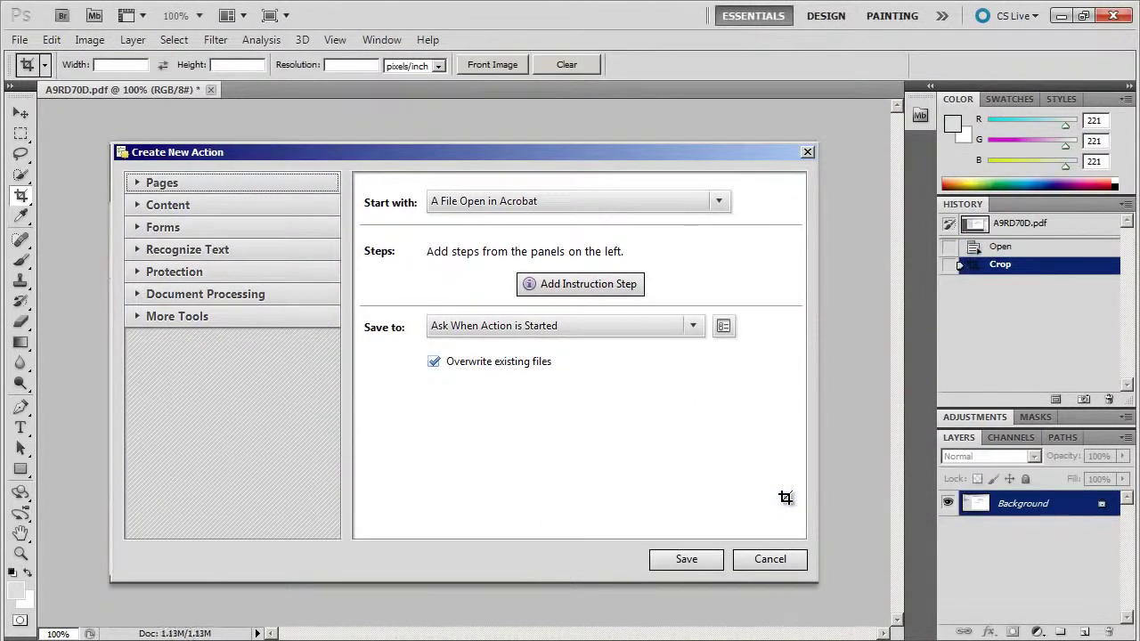
- Save the cropped screenshot while quitting Photoshop to return to the PDF in Acrobat, and reduce the page view to 50%
{"action": "left_click", "coordinate": [20, 40]}
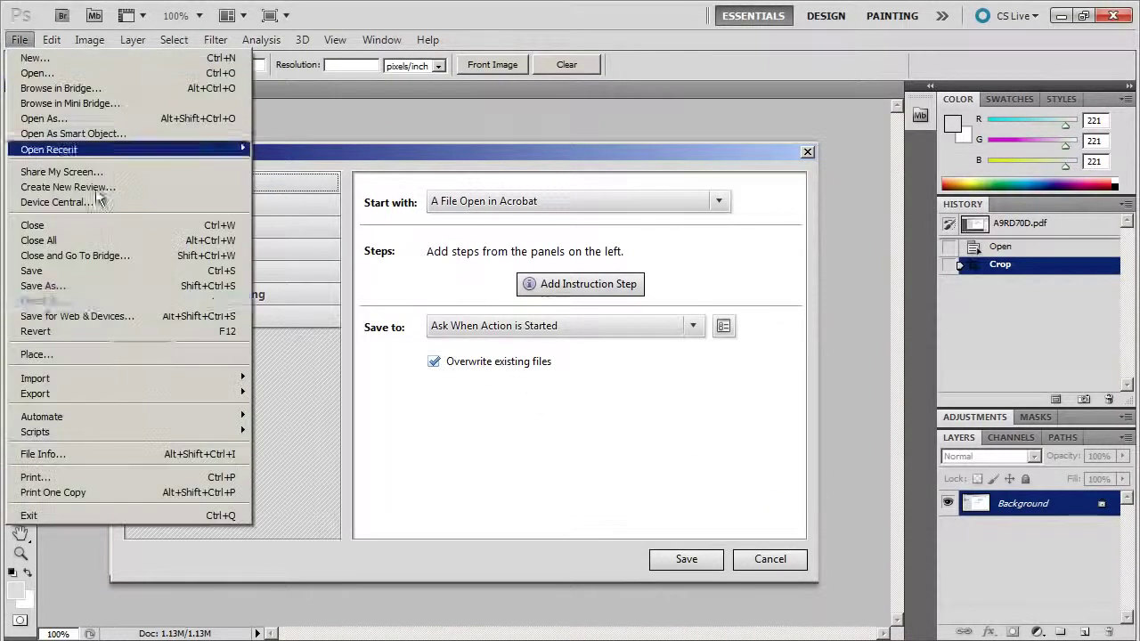
{"action": "left_click", "coordinate": [197, 514]}
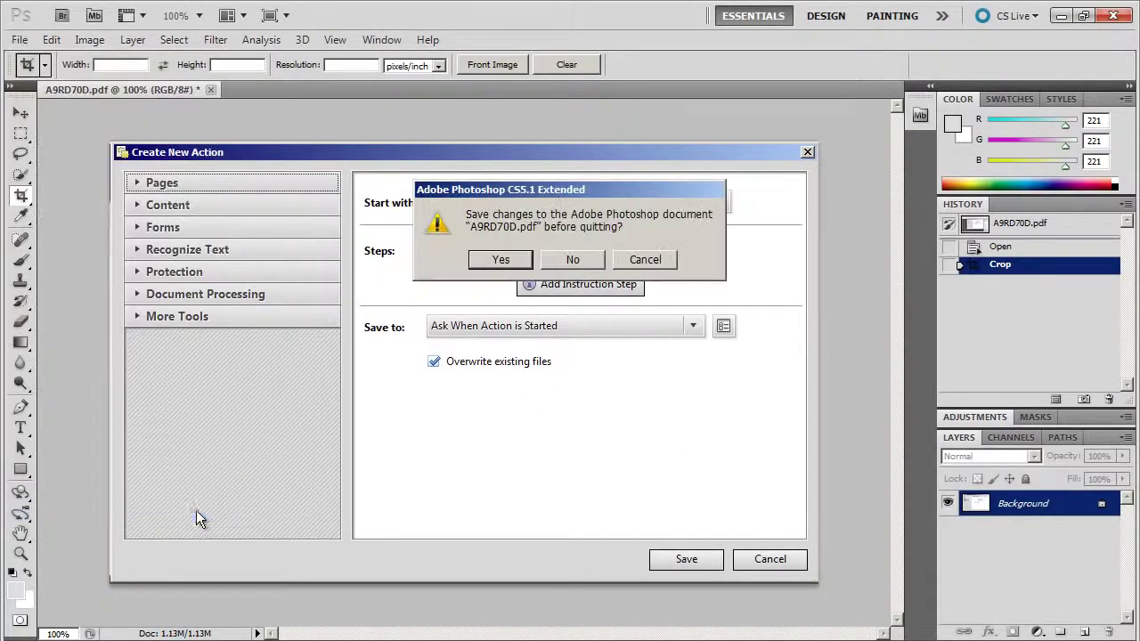
{"action": "left_click", "coordinate": [501, 262]}
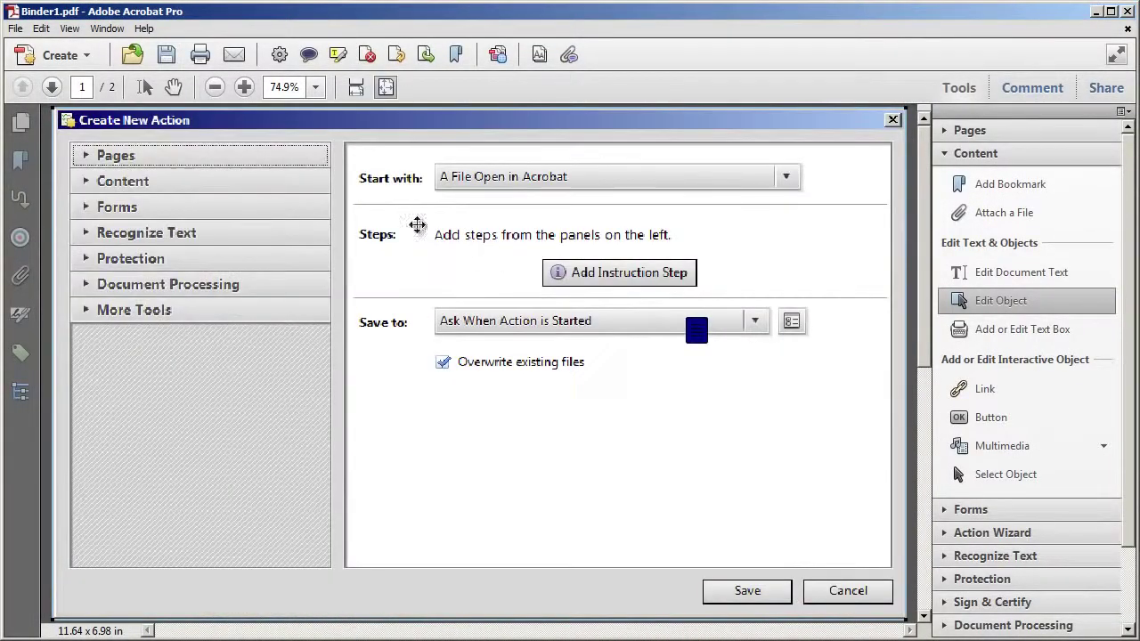
{"action": "left_click", "coordinate": [215, 91]}
{"action": "left_click", "coordinate": [216, 91]}
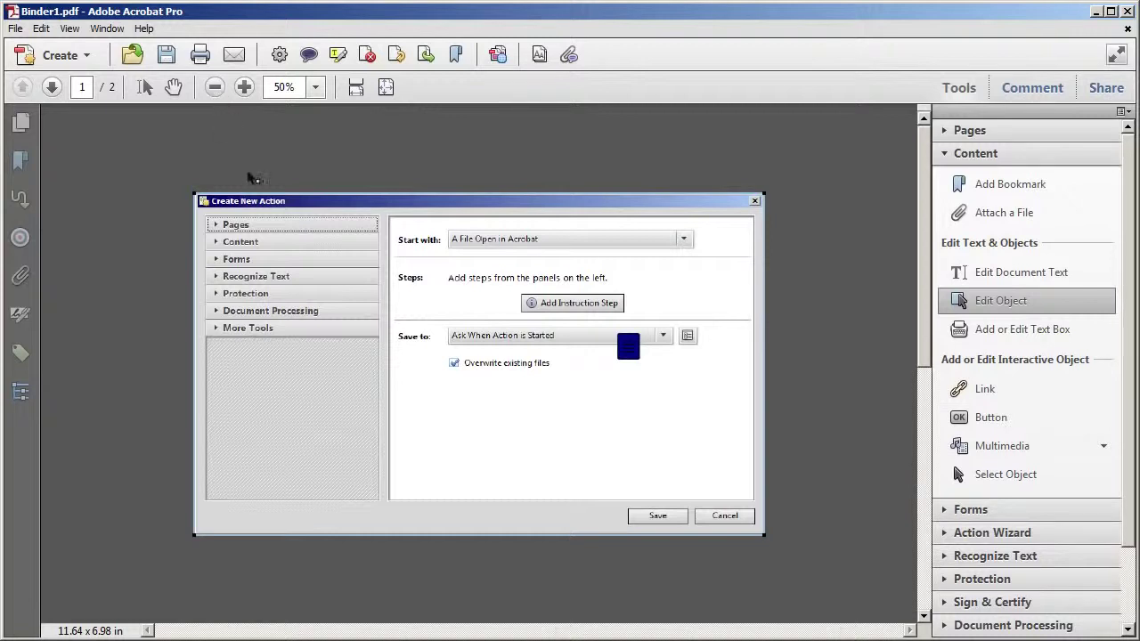
- Check which image editor and page/object editor are assigned in the TouchUp preferences
{"action": "key", "text": "ctrl+k"}
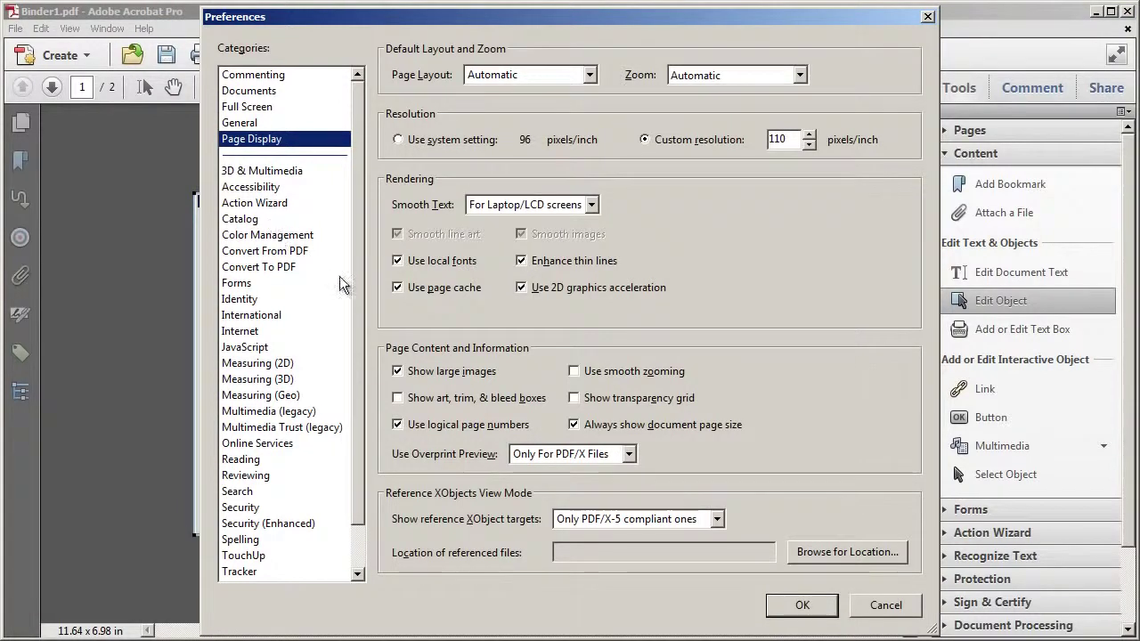
{"action": "scroll", "coordinate": [355, 294], "scroll_direction": "down", "scroll_amount": 1}
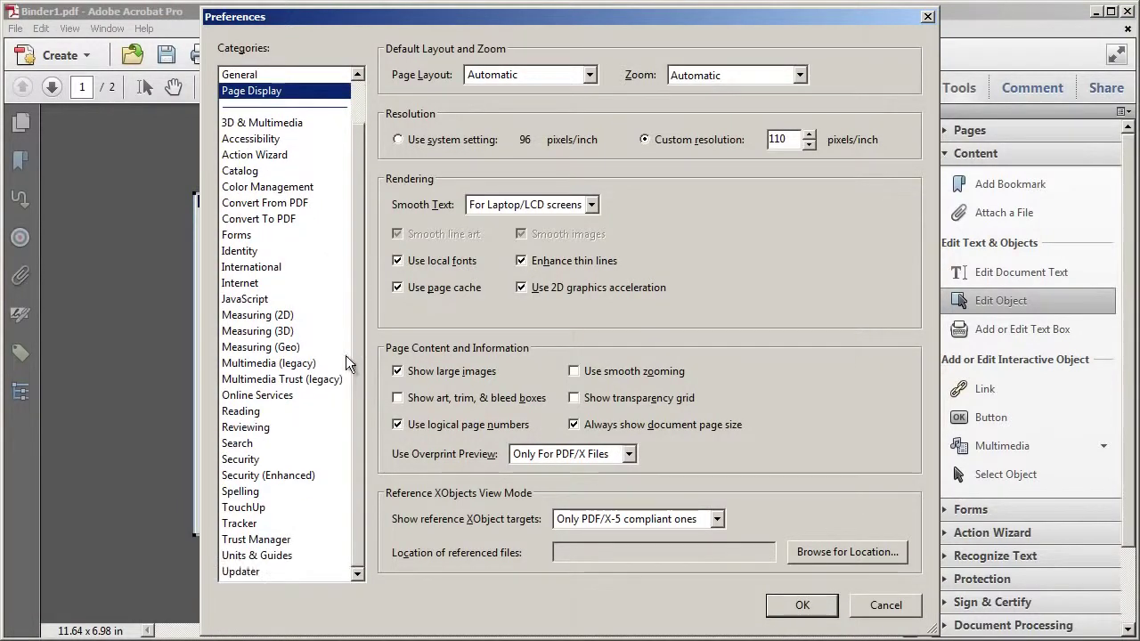
{"action": "left_click", "coordinate": [275, 508]}
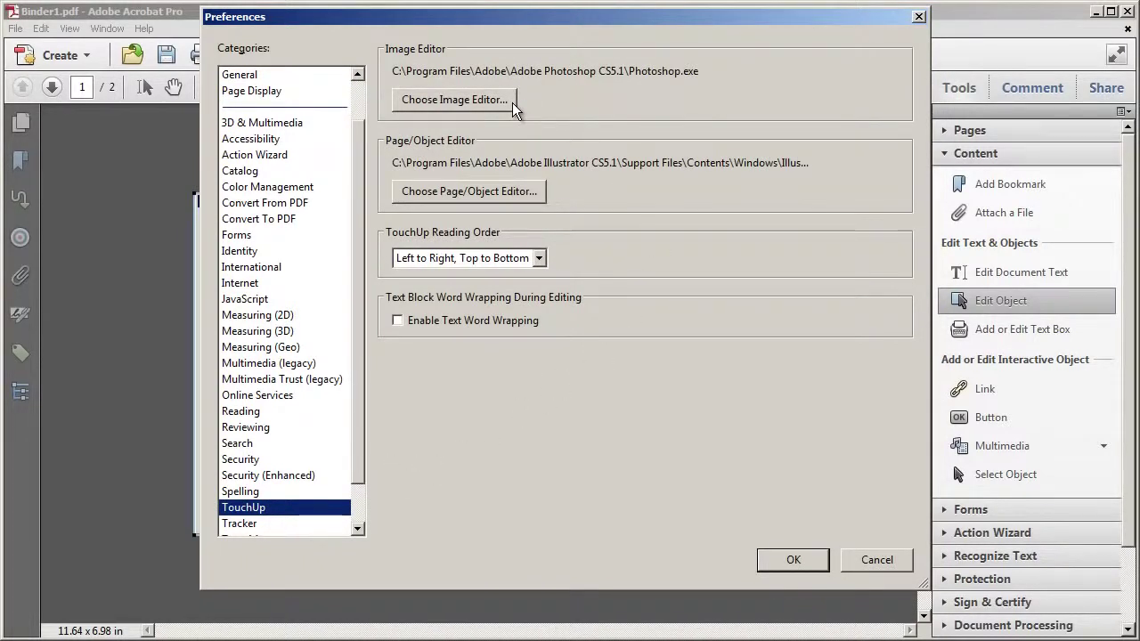
{"action": "left_click", "coordinate": [792, 560]}
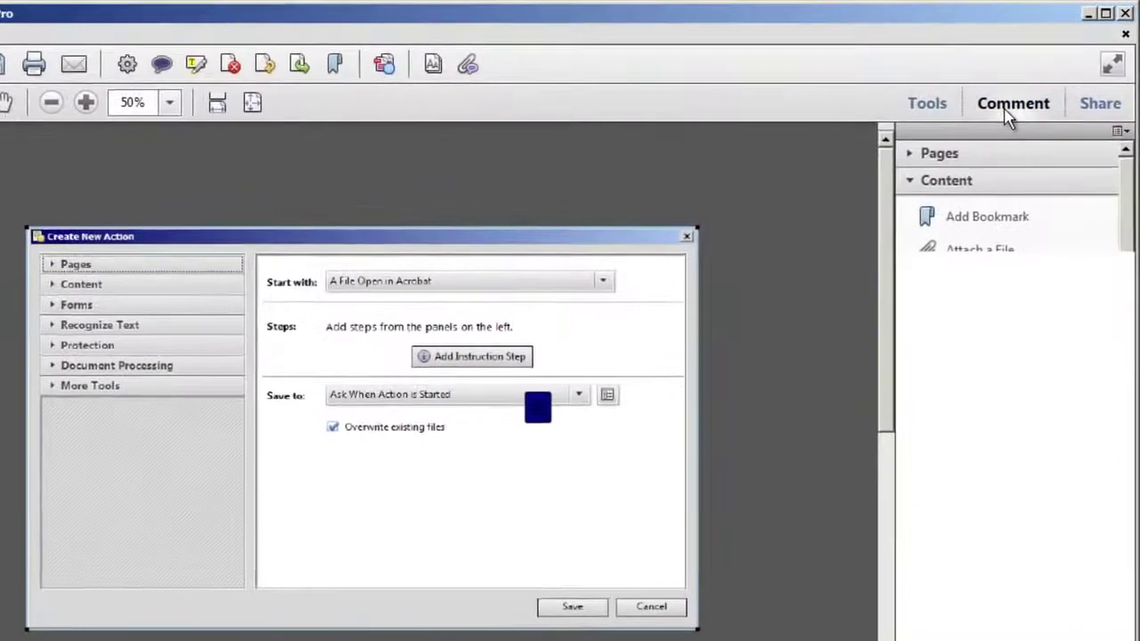
- Reply to the page 1 crop comment with "All images are cropped." and close the note
{"action": "left_click", "coordinate": [1014, 105]}
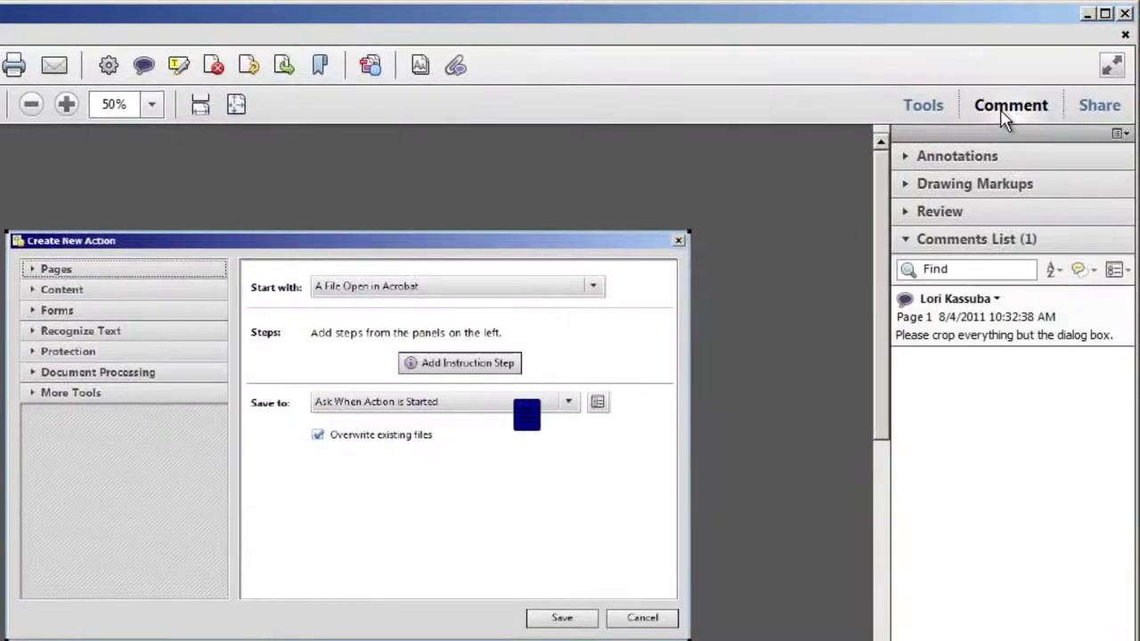
{"action": "left_click", "coordinate": [1002, 302]}
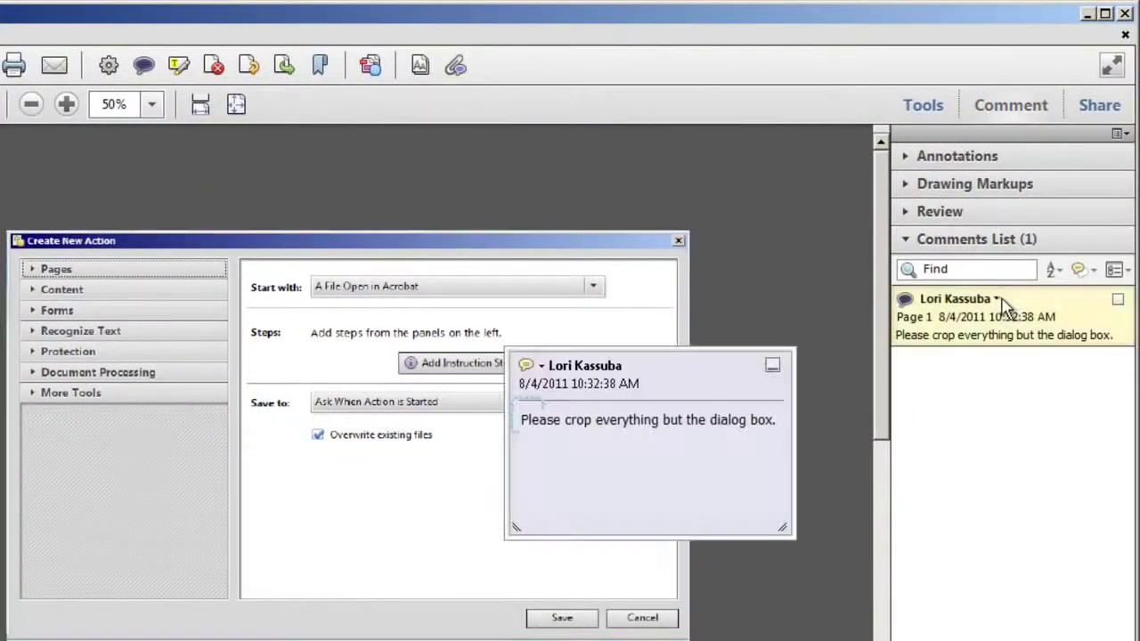
{"action": "left_click", "coordinate": [998, 300]}
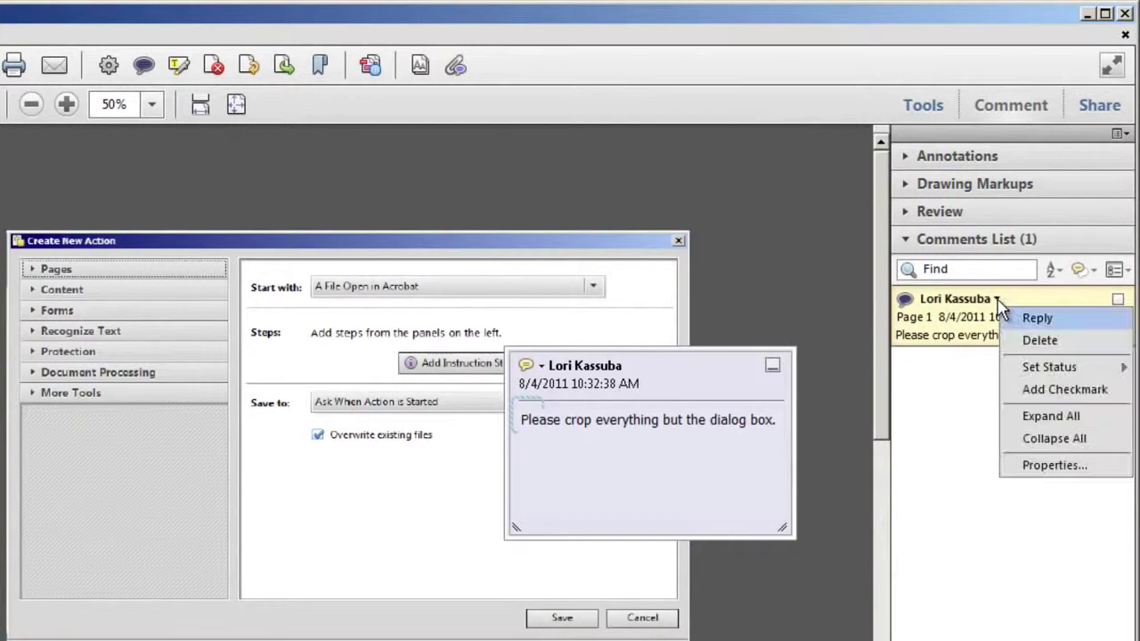
{"action": "left_click", "coordinate": [1092, 324]}
{"action": "left_click", "coordinate": [642, 509]}
{"action": "type", "text": "Al"}
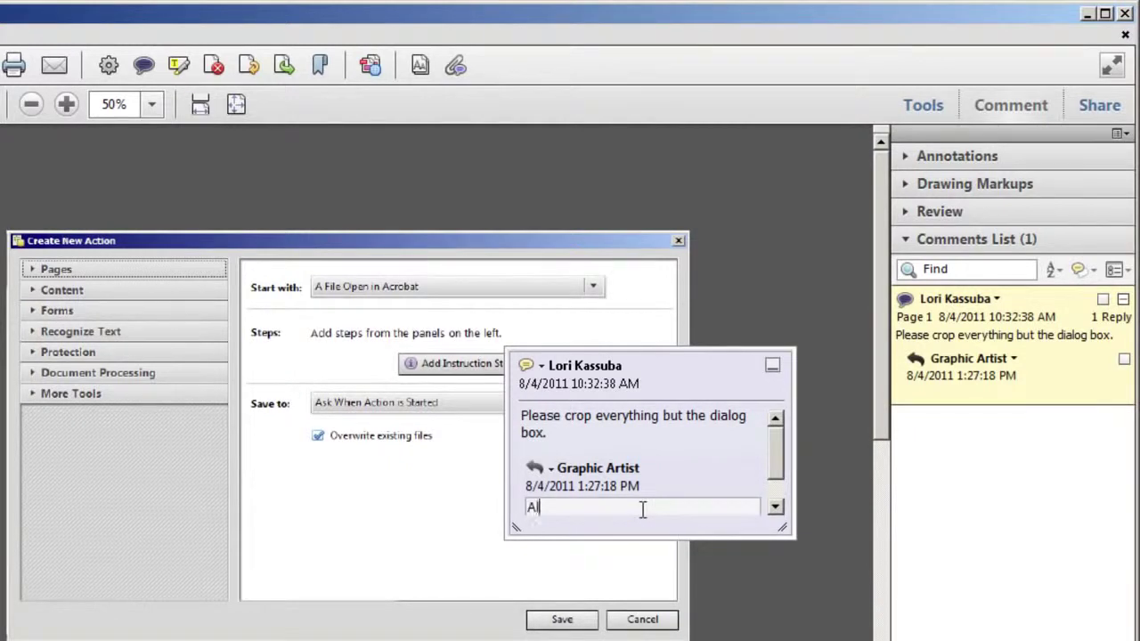
{"action": "type", "text": "l images are cropped."}
{"action": "left_click", "coordinate": [753, 575]}
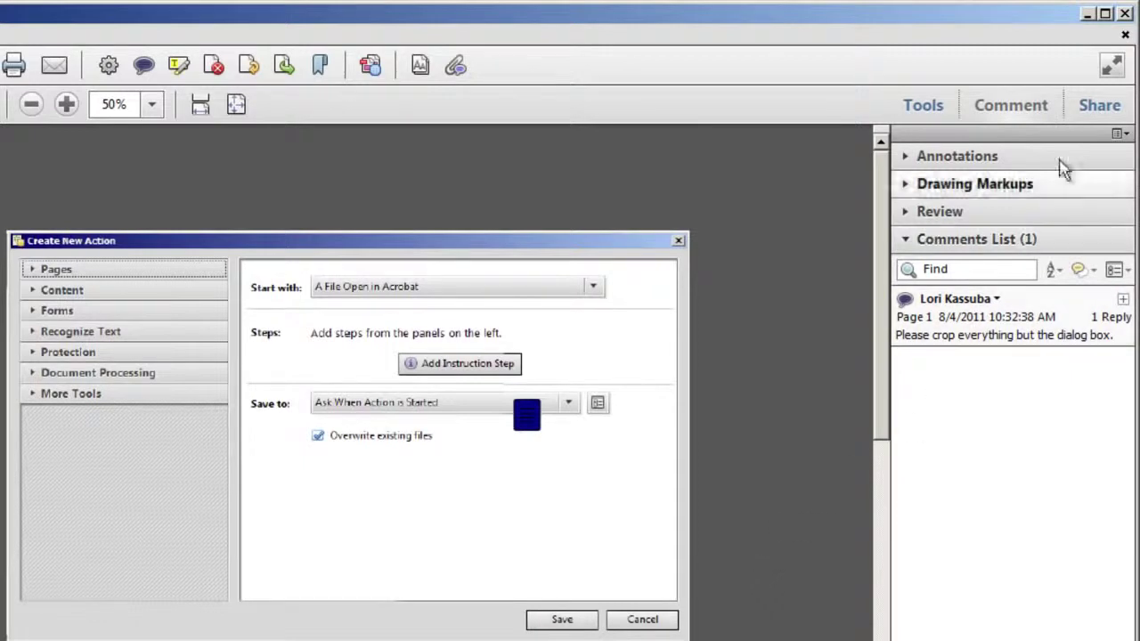
- Examine the file settings, color management and conversion options for saving the PDF as PNG images, without saving
{"action": "left_click", "coordinate": [1100, 106]}
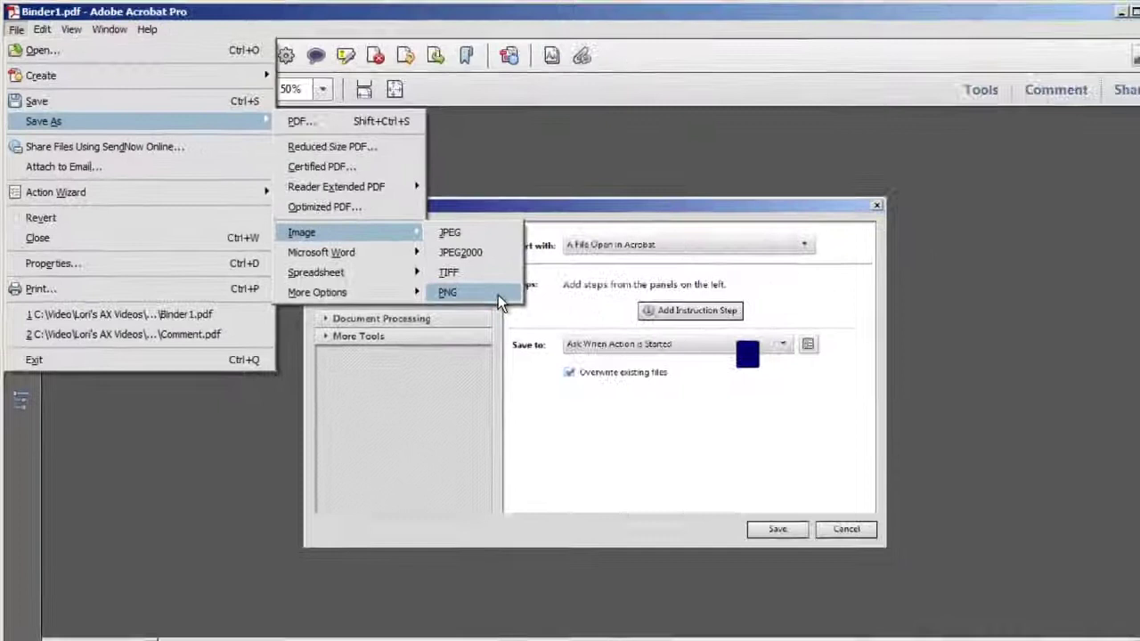
{"action": "left_click", "coordinate": [691, 450]}
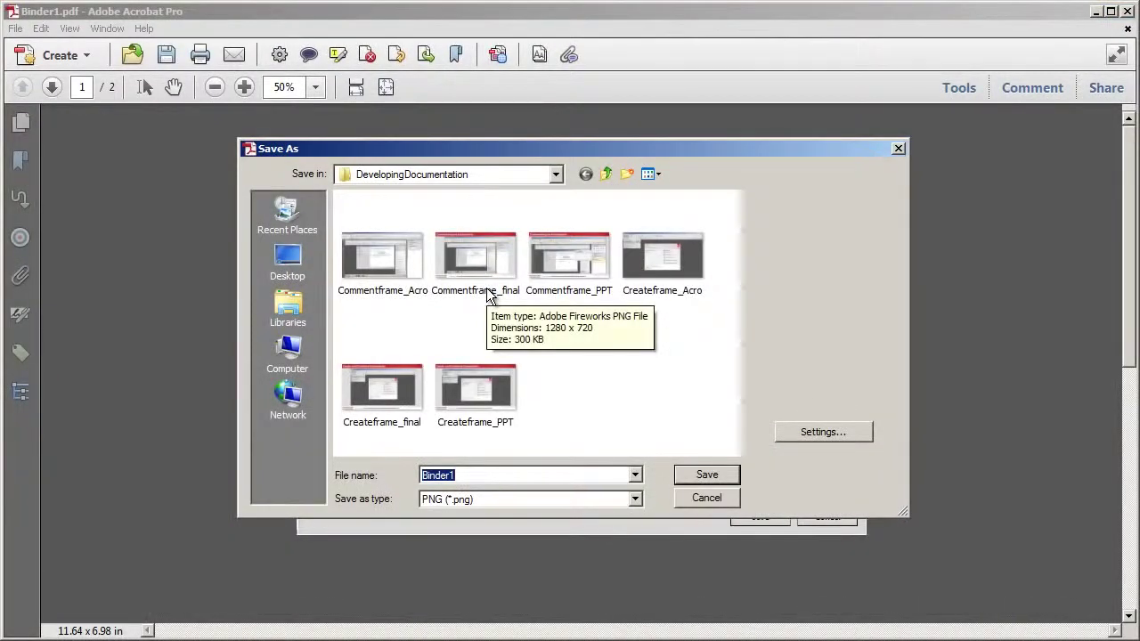
{"action": "left_click", "coordinate": [849, 433]}
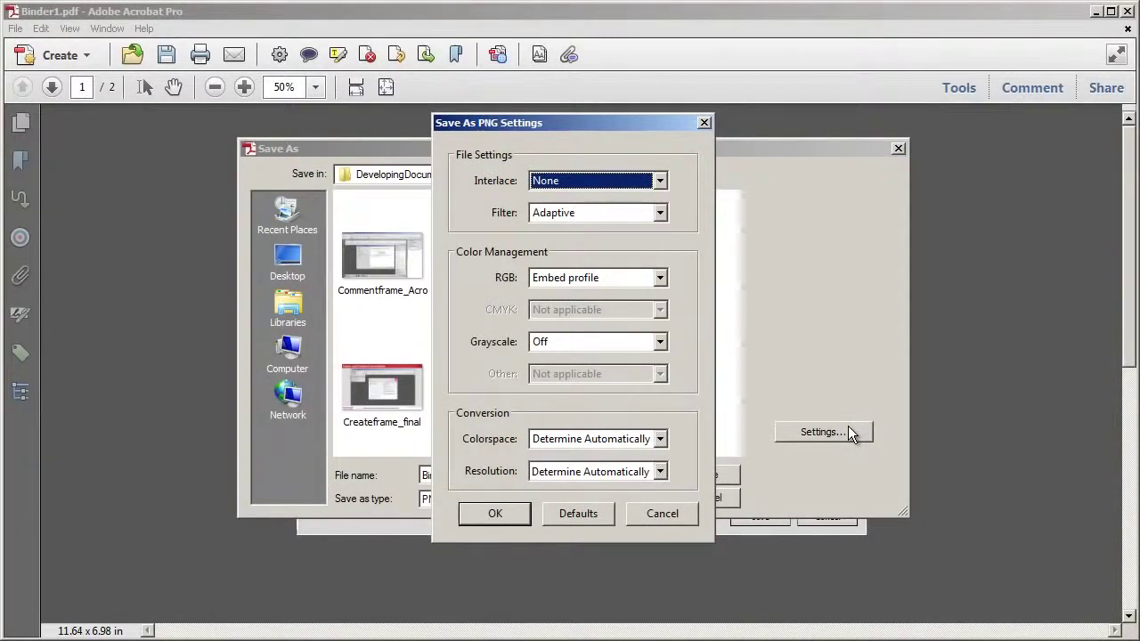
{"action": "left_click", "coordinate": [673, 512]}
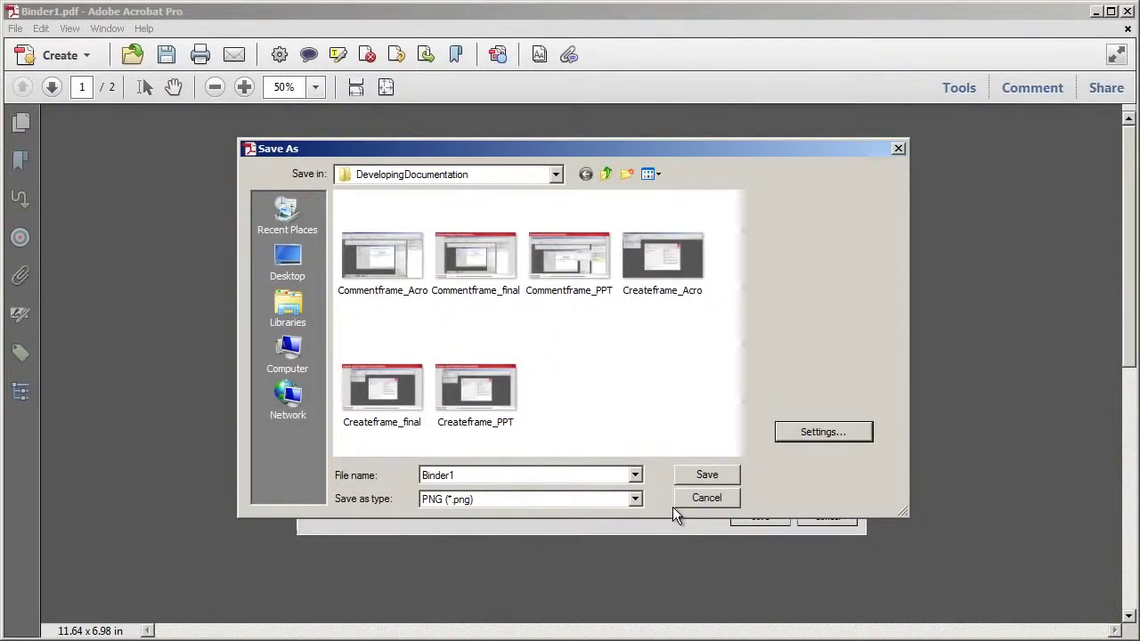
{"action": "left_click", "coordinate": [706, 498]}
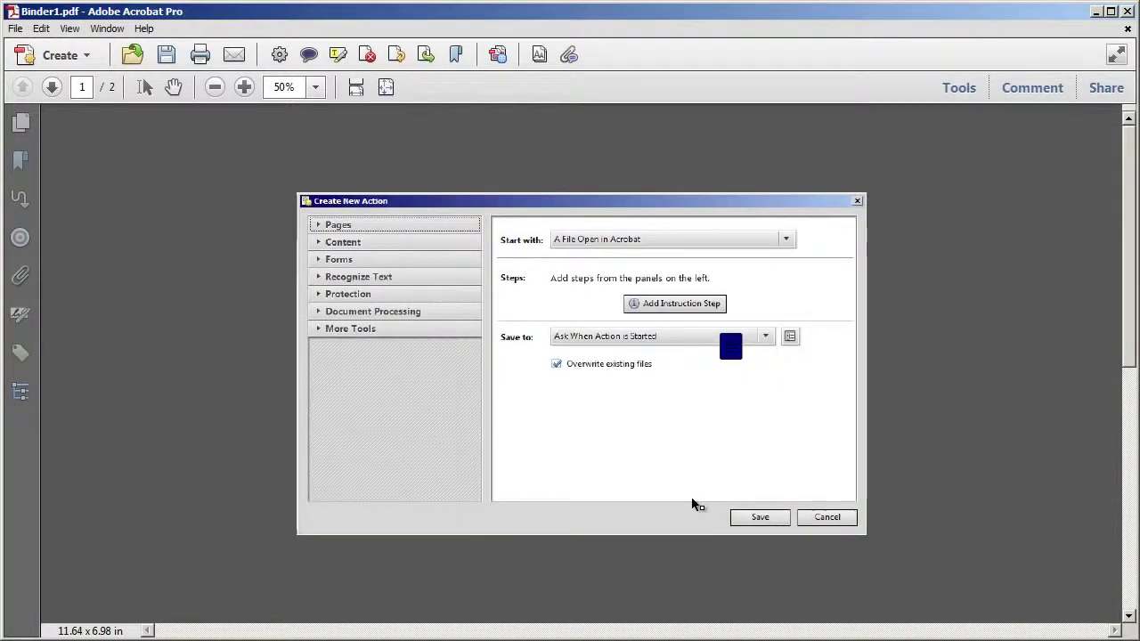